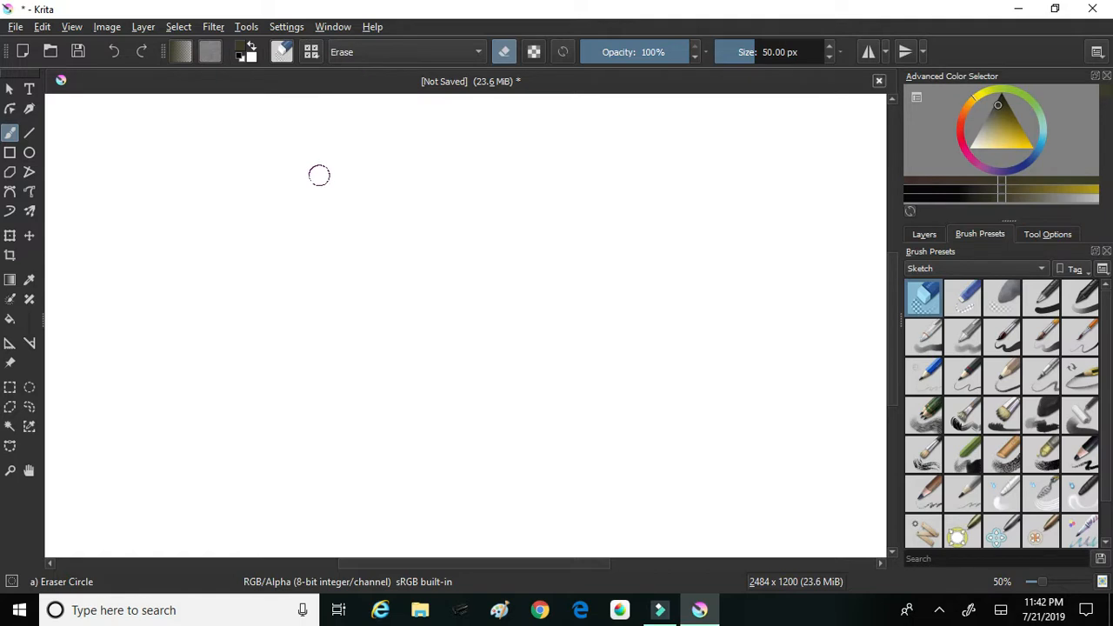
Step: Try the Pencil-2 brush with test strokes across the canvas and undo them
left_click(965, 378)
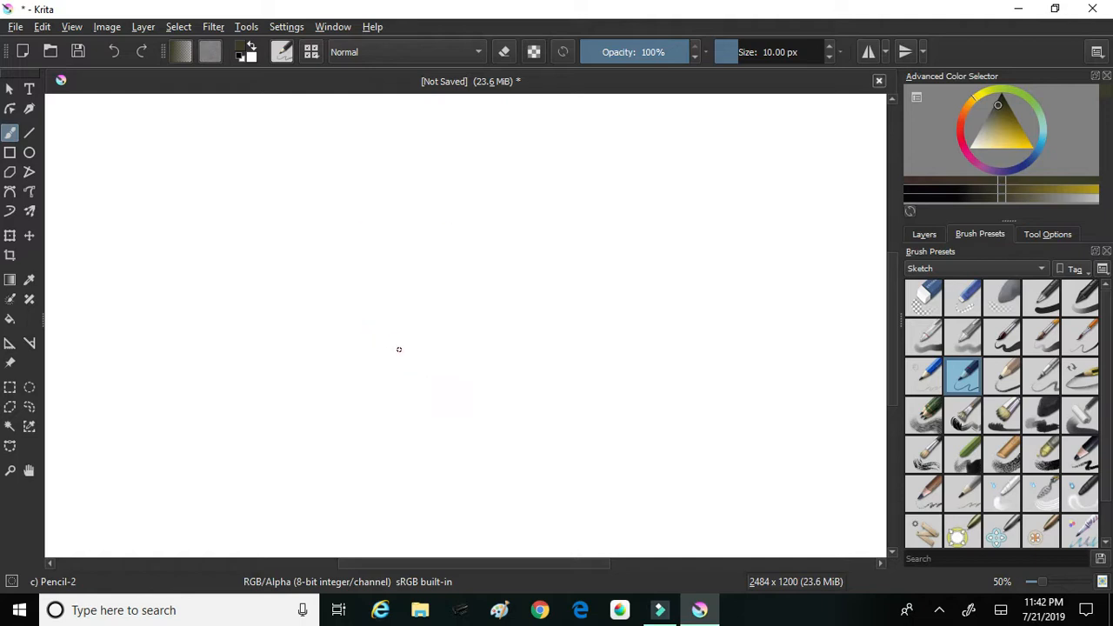
mouse_move(267, 319)
left_mouse_down()
mouse_move(305, 256)
mouse_move(386, 356)
mouse_move(576, 303)
left_mouse_up()
mouse_move(506, 250)
left_mouse_down()
mouse_move(523, 218)
mouse_move(541, 265)
left_mouse_up()
key("ctrl+z")
key("ctrl+z")
Step: Set the painting color to black and choose the Pencil-1 Hard brush
left_click_drag(997, 111, 998, 84)
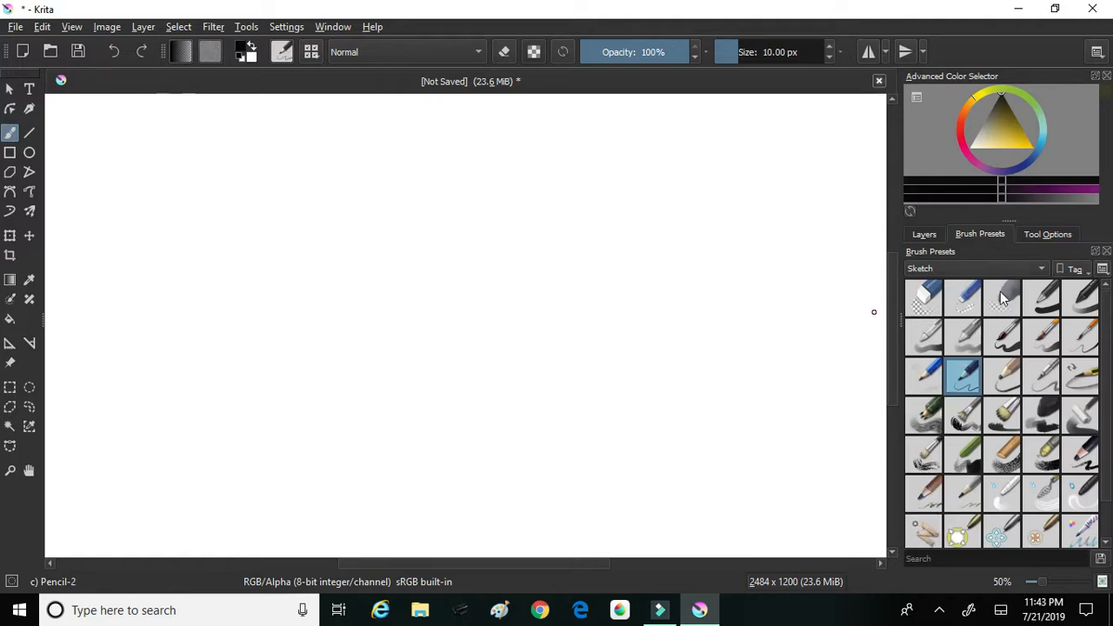
left_click(966, 135)
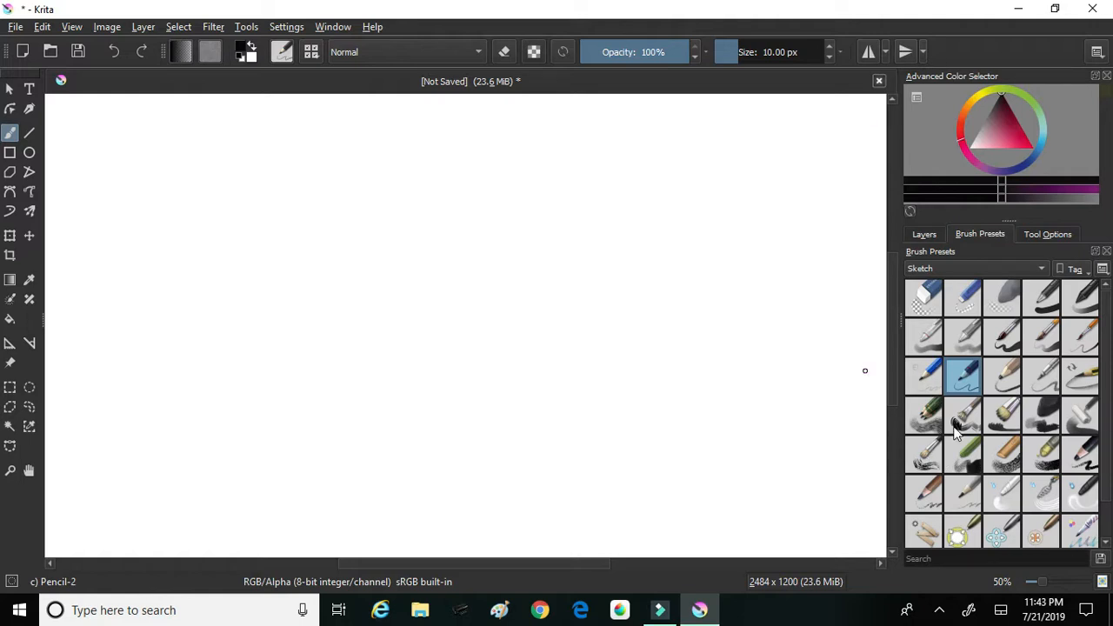
left_click(924, 376)
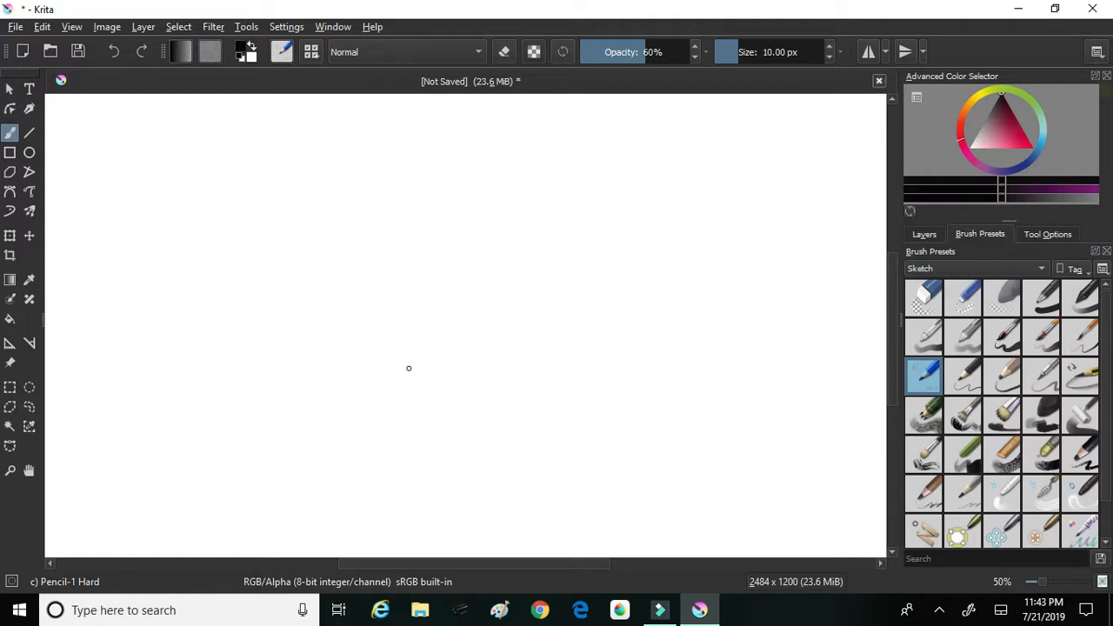
Step: Sketch a small oval head for the first figure in the upper middle of the canvas
mouse_move(408, 392)
left_mouse_down()
mouse_move(406, 273)
mouse_move(416, 400)
left_mouse_up()
mouse_move(425, 283)
left_mouse_down()
mouse_move(406, 312)
mouse_move(431, 260)
mouse_move(439, 295)
left_mouse_up()
mouse_move(418, 346)
left_mouse_down()
mouse_move(386, 316)
mouse_move(408, 348)
left_mouse_up()
mouse_move(504, 186)
left_mouse_down()
mouse_move(486, 213)
mouse_move(491, 183)
mouse_move(484, 219)
mouse_move(477, 186)
left_mouse_up()
mouse_move(573, 206)
left_mouse_down()
mouse_move(561, 187)
mouse_move(556, 219)
left_mouse_up()
key("ctrl+z")
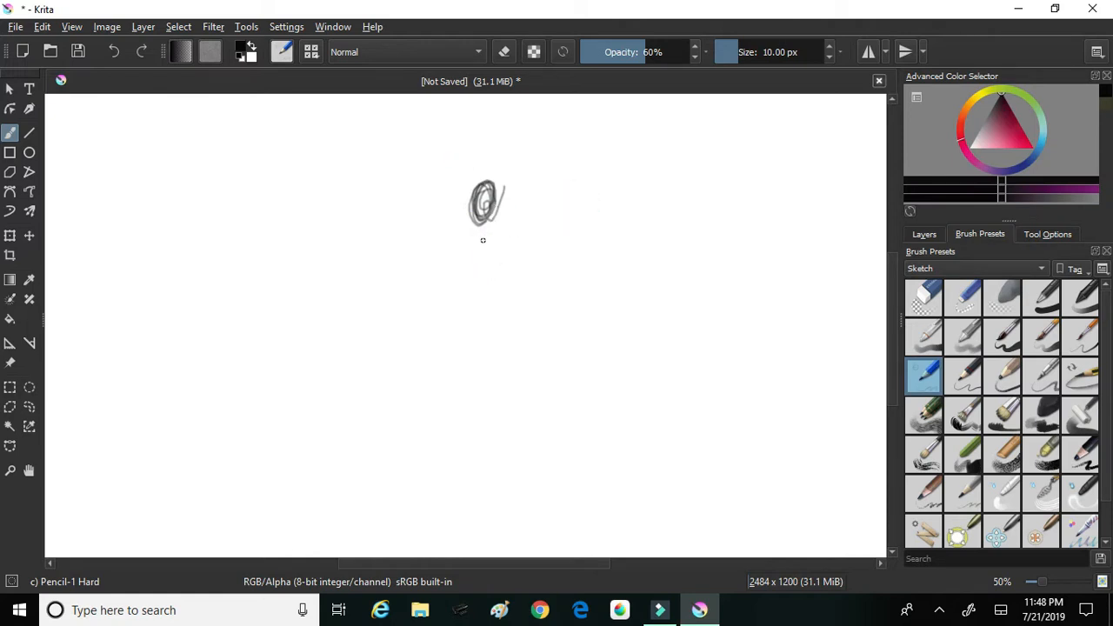
Step: Sketch the first figure's chest and hip blocks below the head, divided by a center line
left_click_drag(497, 221, 489, 313)
mouse_move(473, 247)
left_mouse_down()
mouse_move(510, 222)
mouse_move(510, 277)
mouse_move(481, 276)
left_mouse_up()
mouse_move(478, 273)
left_mouse_down()
mouse_move(516, 311)
mouse_move(514, 297)
mouse_move(483, 321)
mouse_move(518, 321)
left_mouse_up()
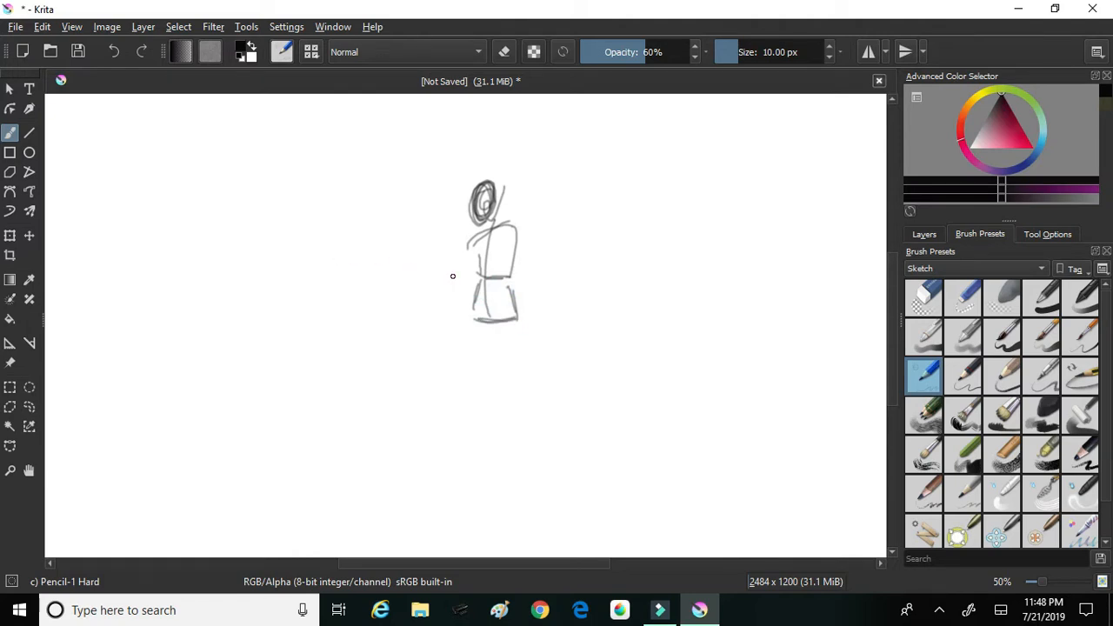
left_click_drag(323, 241, 368, 228)
mouse_move(369, 228)
left_mouse_down()
mouse_move(358, 280)
mouse_move(332, 288)
mouse_move(318, 319)
mouse_move(372, 326)
left_mouse_up()
mouse_move(366, 328)
left_mouse_down()
mouse_move(364, 283)
mouse_move(367, 319)
left_mouse_up()
key("ctrl+z")
key("ctrl+z")
key("ctrl+z")
key("ctrl+z")
key("ctrl+z")
key("ctrl+z")
Step: Darken the center line through the first figure's torso and sketch an arrow pointing in its facing direction beside the head
left_click_drag(484, 329, 486, 224)
left_click_drag(484, 291, 485, 232)
mouse_move(452, 199)
left_mouse_down()
mouse_move(427, 195)
mouse_move(441, 204)
left_mouse_up()
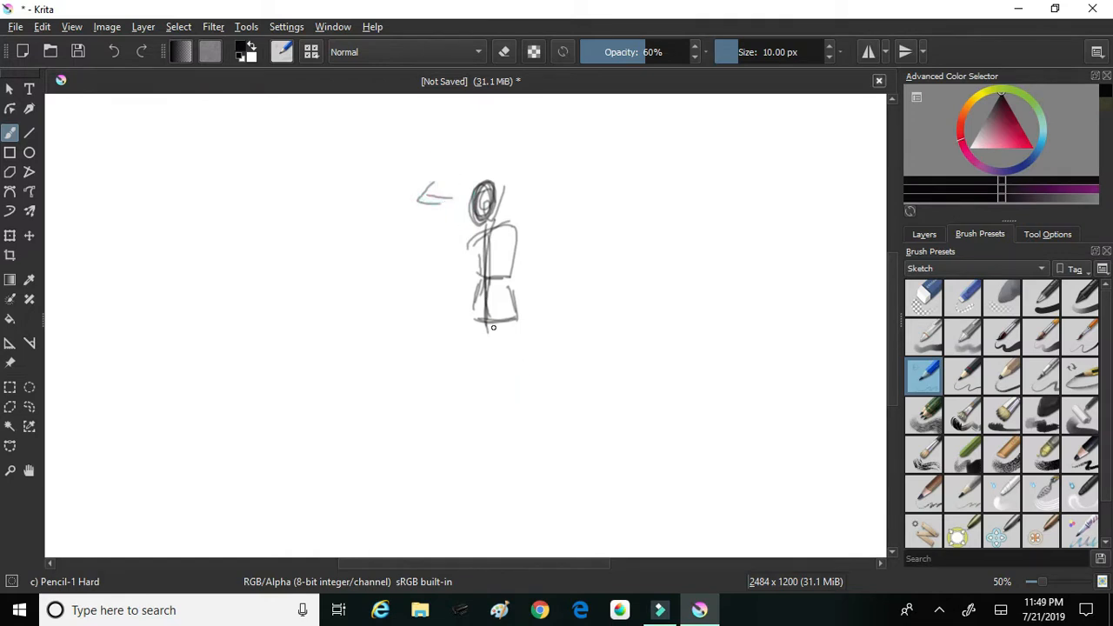
Step: Sketch the first figure's two legs in a wide stance with a foot on each
mouse_move(491, 335)
left_mouse_down()
mouse_move(534, 444)
mouse_move(539, 426)
left_mouse_up()
left_click_drag(522, 321, 536, 433)
left_click_drag(477, 323, 472, 387)
left_click_drag(473, 323, 472, 413)
left_click_drag(474, 303, 471, 389)
mouse_move(489, 339)
left_mouse_down()
mouse_move(469, 412)
mouse_move(477, 409)
left_mouse_up()
mouse_move(494, 339)
left_mouse_down()
mouse_move(486, 318)
mouse_move(538, 430)
left_mouse_up()
mouse_move(494, 365)
left_mouse_down()
mouse_move(529, 408)
mouse_move(516, 439)
mouse_move(544, 441)
mouse_move(524, 445)
mouse_move(553, 454)
left_mouse_up()
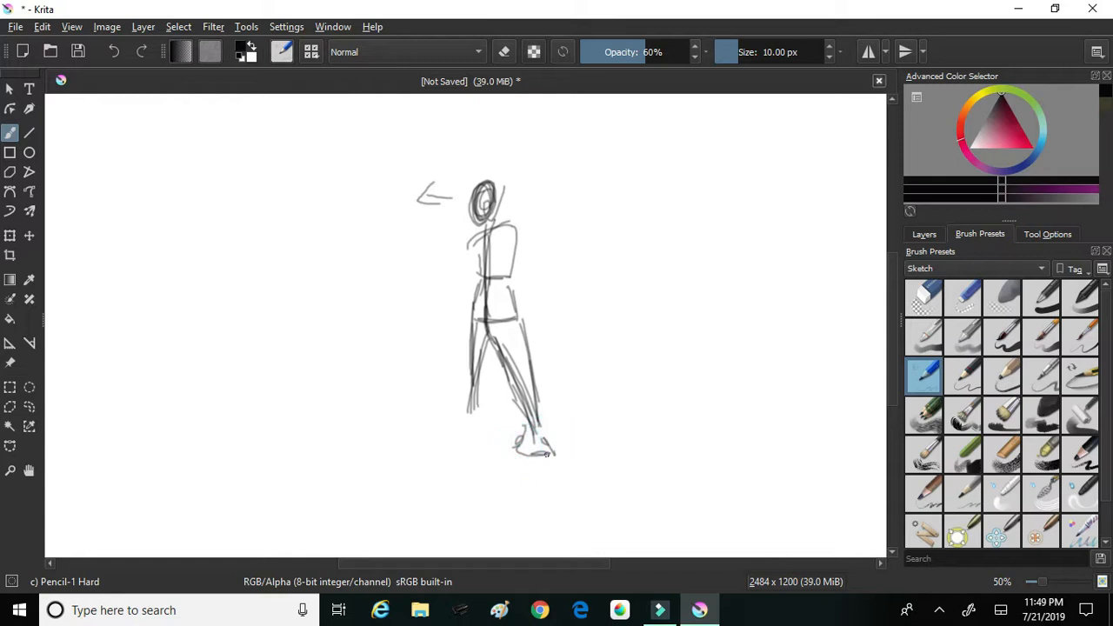
mouse_move(478, 396)
left_mouse_down()
mouse_move(446, 424)
mouse_move(472, 405)
mouse_move(479, 422)
mouse_move(450, 432)
left_mouse_up()
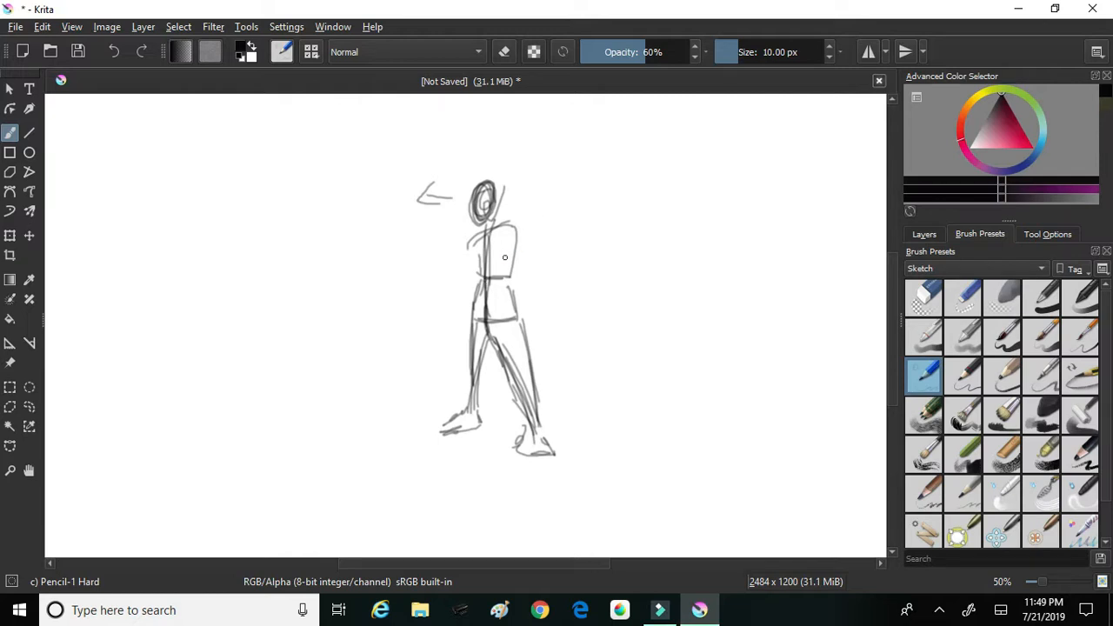
Step: Sketch the first figure's rear arm hanging down from the shoulder, ending in a small fist
mouse_move(519, 229)
left_mouse_down()
mouse_move(544, 312)
mouse_move(527, 284)
left_mouse_up()
mouse_move(504, 247)
left_mouse_down()
mouse_move(542, 306)
mouse_move(517, 265)
left_mouse_up()
mouse_move(503, 232)
left_mouse_down()
mouse_move(504, 250)
mouse_move(531, 253)
left_mouse_up()
left_click_drag(505, 228, 540, 300)
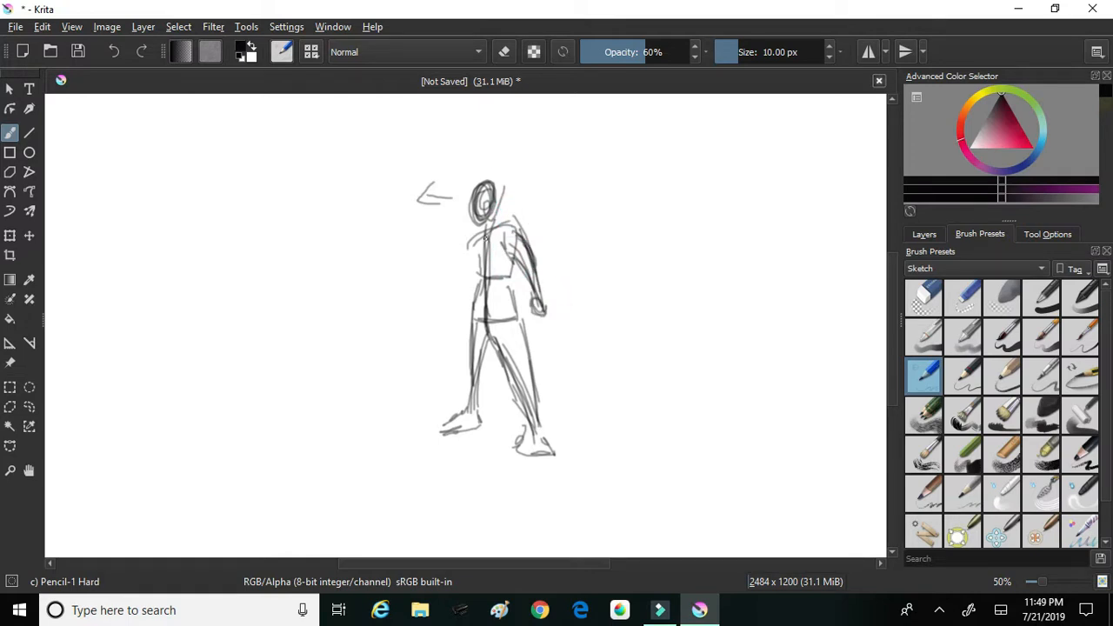
mouse_move(514, 222)
left_mouse_down()
mouse_move(539, 302)
mouse_move(519, 232)
mouse_move(506, 241)
left_mouse_up()
left_click_drag(503, 246, 538, 301)
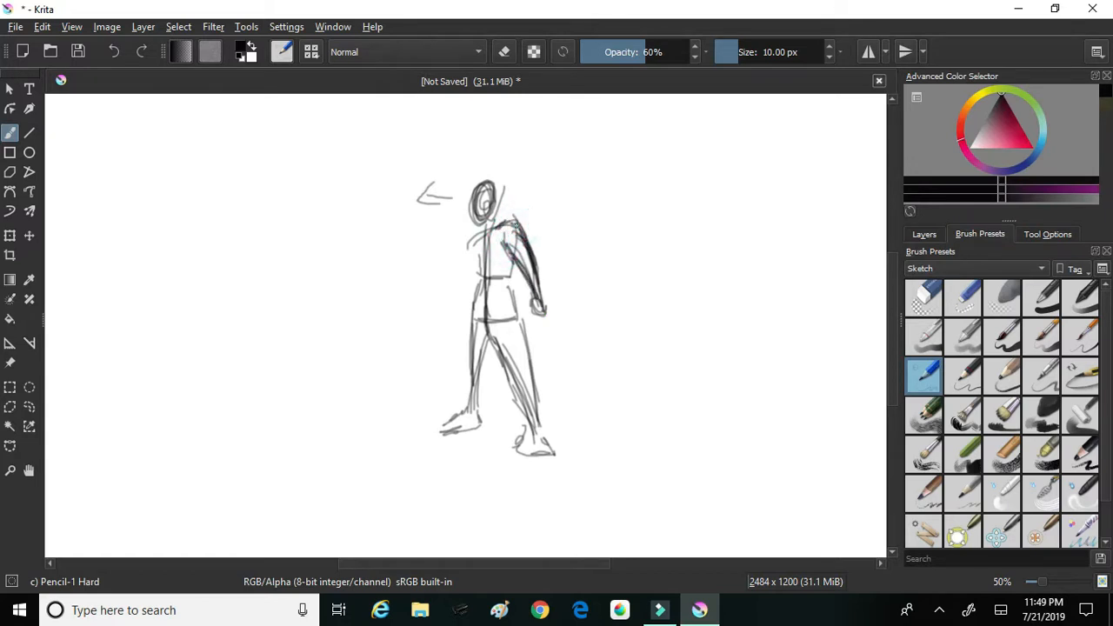
left_click_drag(535, 303, 538, 309)
Step: Sketch the first figure's front arm stretched forward horizontally with a pointing hand
left_click_drag(472, 241, 404, 238)
left_click_drag(470, 255, 388, 245)
mouse_move(475, 237)
left_mouse_down()
mouse_move(356, 230)
mouse_move(386, 241)
left_mouse_up()
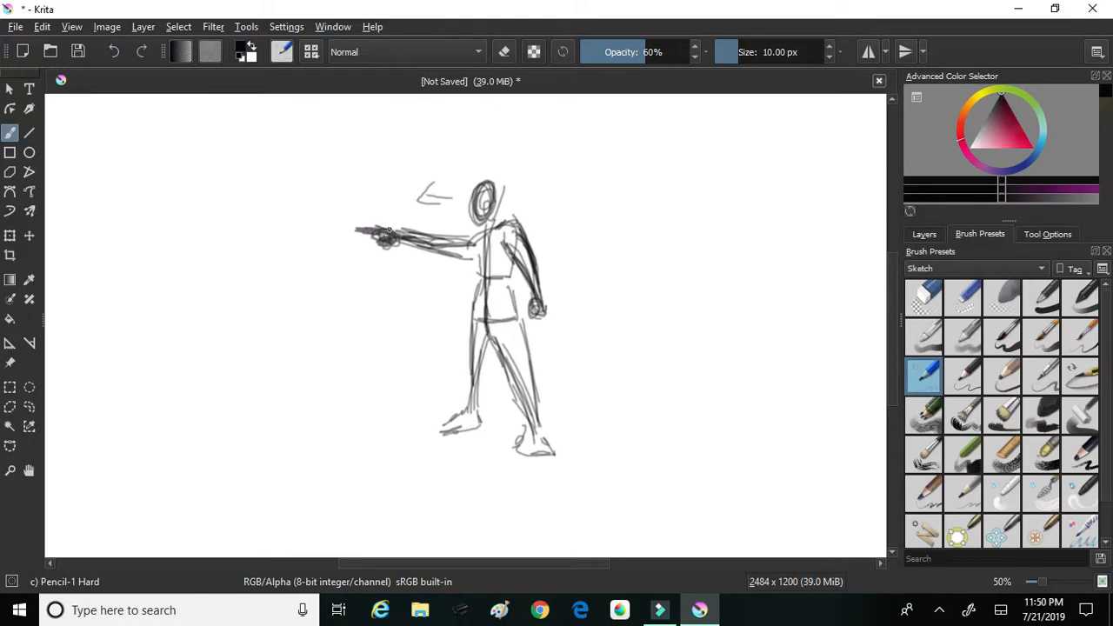
left_click_drag(412, 234, 474, 244)
Step: Strengthen the first figure's contours along the legs, waist, torso sides and shoulders
mouse_move(520, 331)
left_mouse_down()
mouse_move(534, 317)
mouse_move(534, 402)
mouse_move(522, 422)
mouse_move(506, 385)
mouse_move(531, 430)
left_mouse_up()
left_click_drag(530, 373, 537, 398)
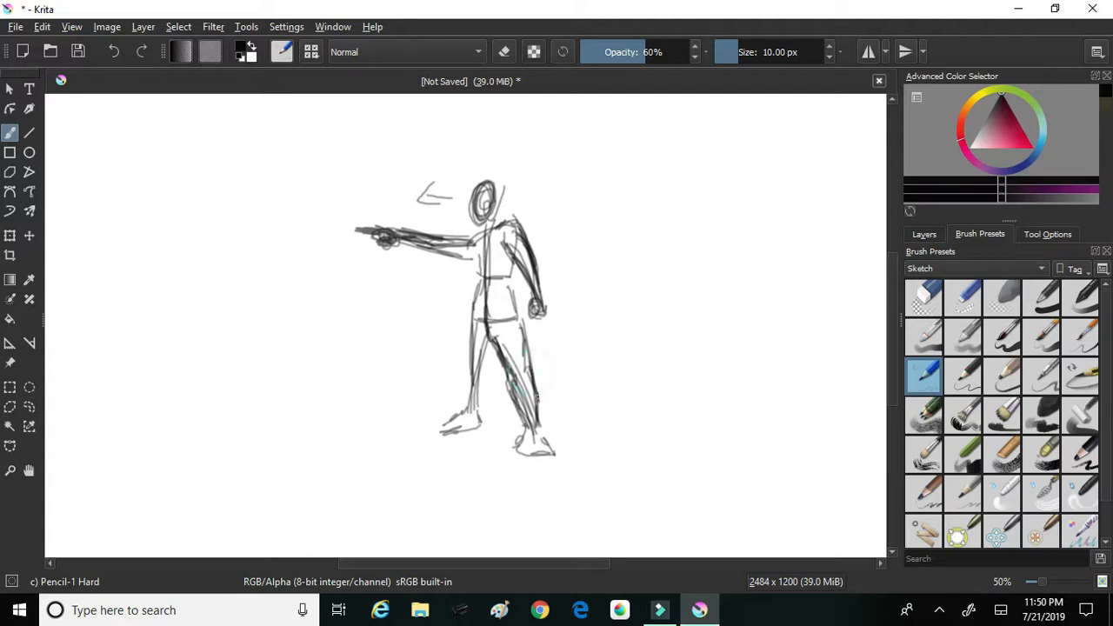
left_click_drag(471, 366, 481, 408)
left_click_drag(472, 365, 480, 382)
mouse_move(478, 285)
left_mouse_down()
mouse_move(476, 260)
mouse_move(508, 279)
mouse_move(511, 309)
mouse_move(517, 265)
left_mouse_up()
left_click_drag(512, 306, 511, 252)
mouse_move(490, 216)
left_mouse_down()
mouse_move(507, 210)
mouse_move(470, 245)
mouse_move(504, 228)
mouse_move(500, 215)
mouse_move(460, 243)
left_mouse_up()
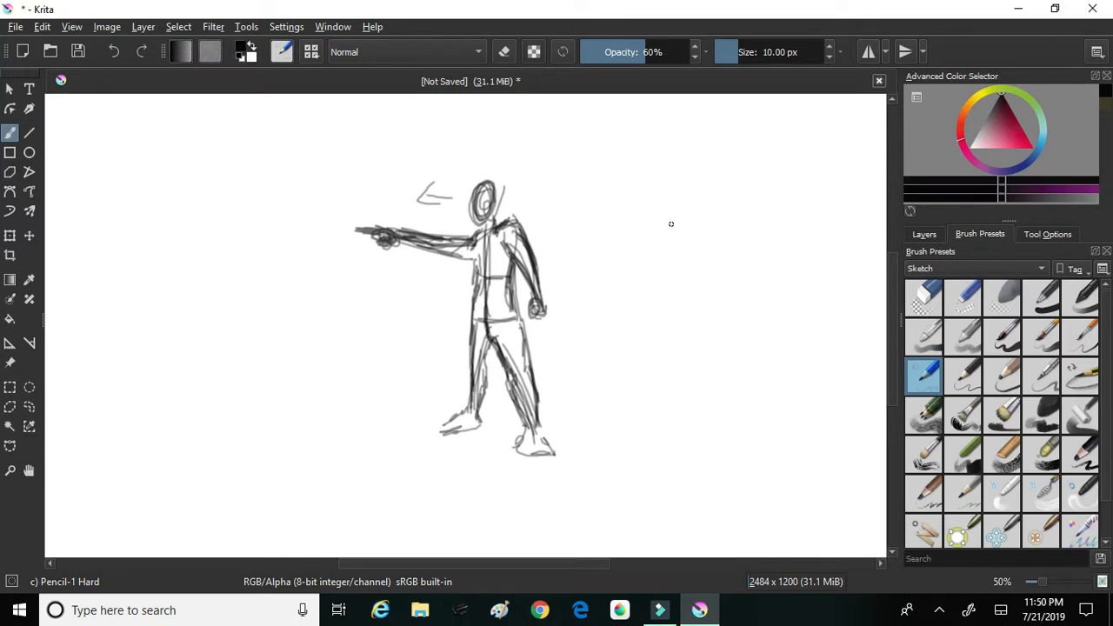
Step: Sketch a larger second figure beside the first, starting with a round head and the chest outline
mouse_move(695, 204)
left_mouse_down()
mouse_move(703, 236)
mouse_move(701, 213)
mouse_move(658, 240)
mouse_move(668, 253)
mouse_move(682, 250)
mouse_move(670, 237)
mouse_move(670, 186)
mouse_move(664, 231)
mouse_move(653, 233)
mouse_move(694, 224)
mouse_move(651, 234)
mouse_move(678, 193)
mouse_move(668, 266)
left_mouse_up()
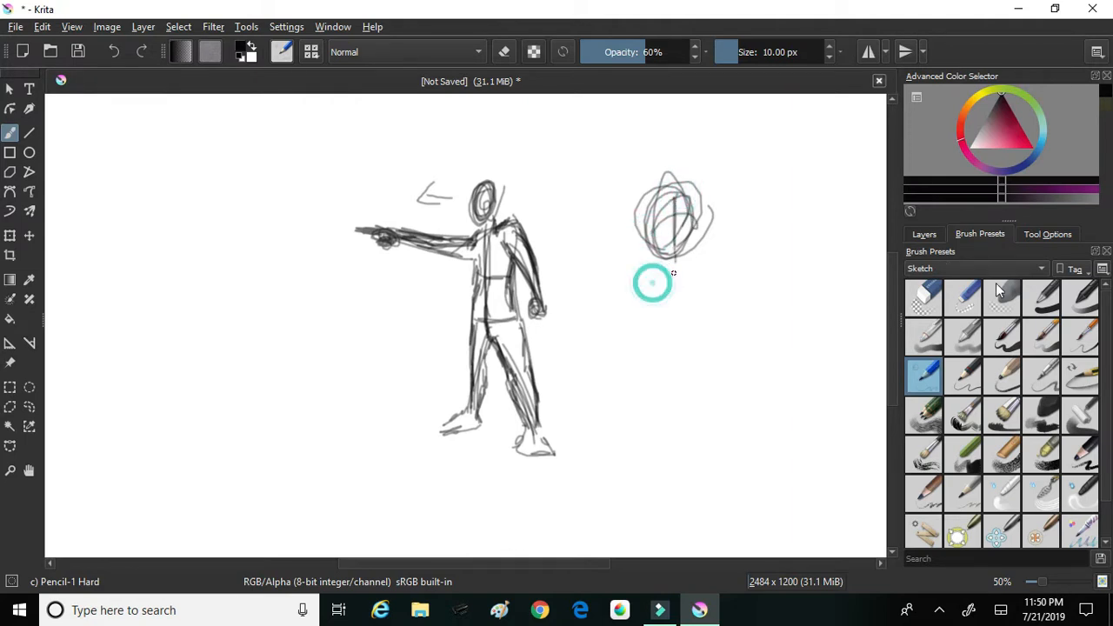
left_click_drag(629, 283, 725, 226)
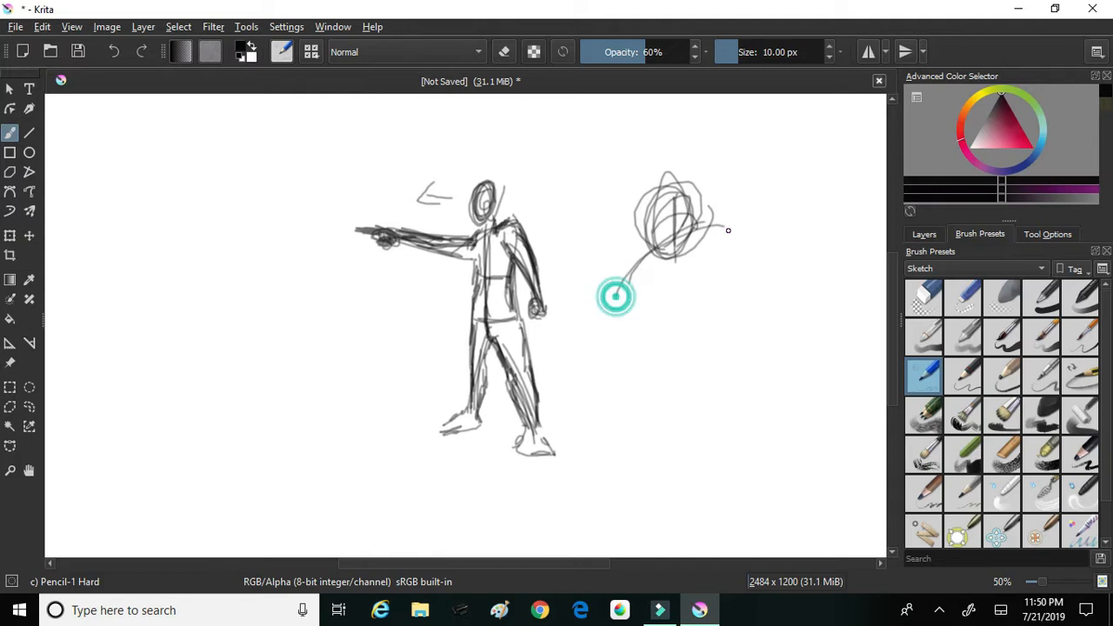
left_click_drag(617, 300, 666, 333)
mouse_move(724, 241)
left_mouse_down()
mouse_move(721, 291)
mouse_move(694, 333)
mouse_move(651, 338)
mouse_move(677, 336)
mouse_move(616, 374)
left_mouse_up()
Step: Sketch the second figure's curved hip block and a center line running from hips to head
left_click_drag(636, 348, 622, 376)
left_click_drag(724, 326, 724, 359)
left_click_drag(609, 377, 721, 371)
left_click_drag(638, 383, 726, 359)
mouse_move(674, 393)
left_mouse_down()
mouse_move(687, 333)
mouse_move(678, 254)
left_mouse_up()
left_click_drag(686, 336, 686, 268)
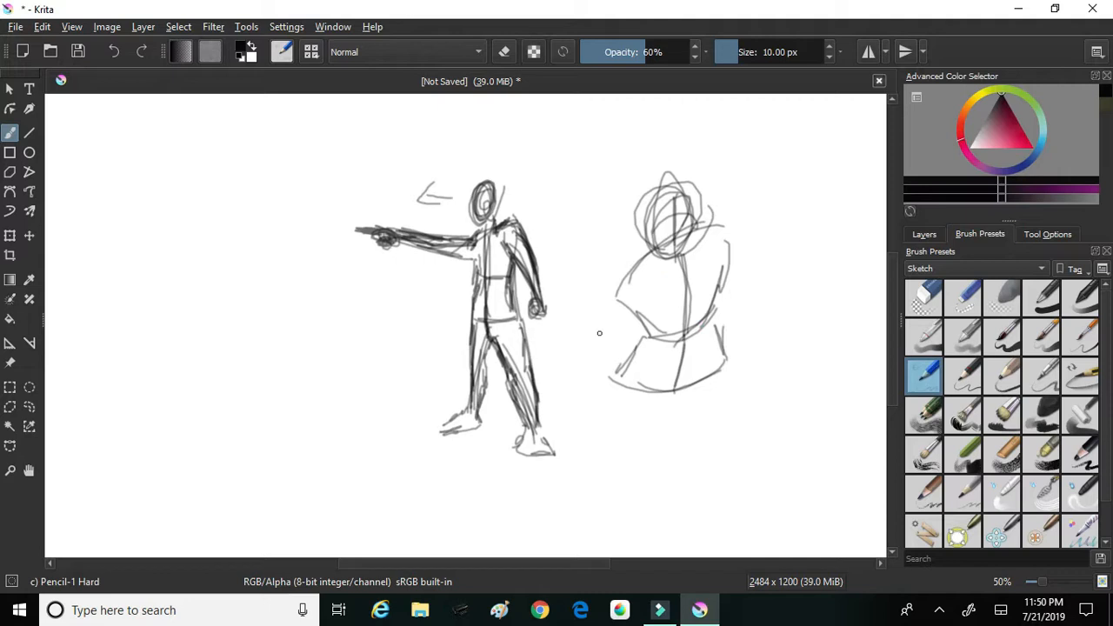
Step: Sketch the second figure's foreshortened legs and bent arms around the torso
left_click_drag(608, 412, 678, 426)
left_click_drag(672, 388, 595, 418)
left_click_drag(637, 371, 662, 416)
left_click_drag(643, 382, 604, 438)
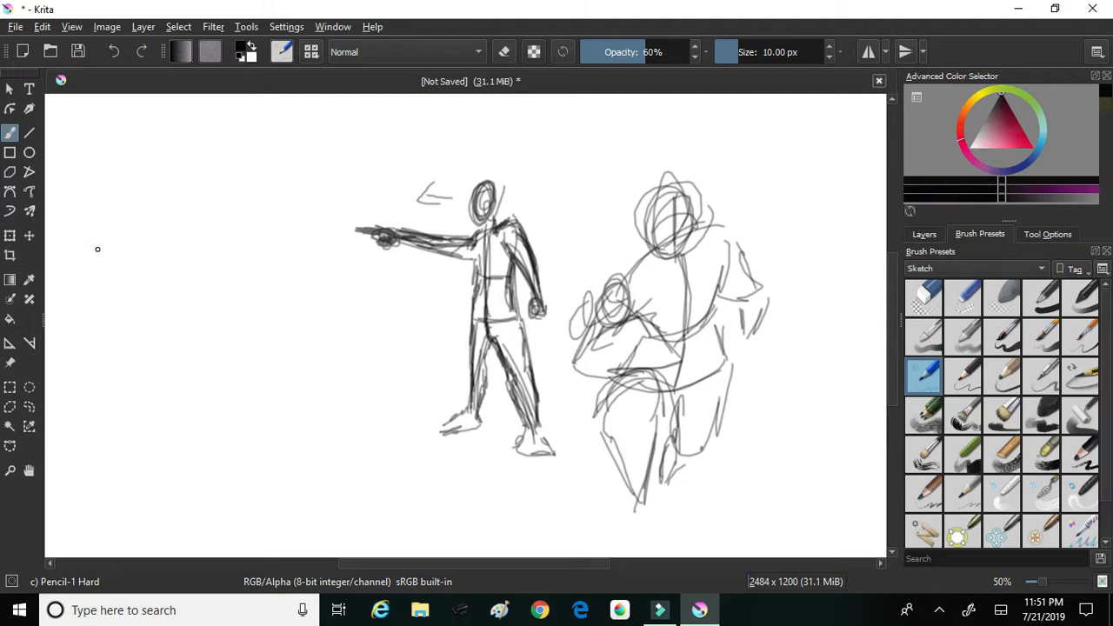
Step: Choose the Basic-5 Size brush and set its size to 4.53 px
left_click(1002, 334)
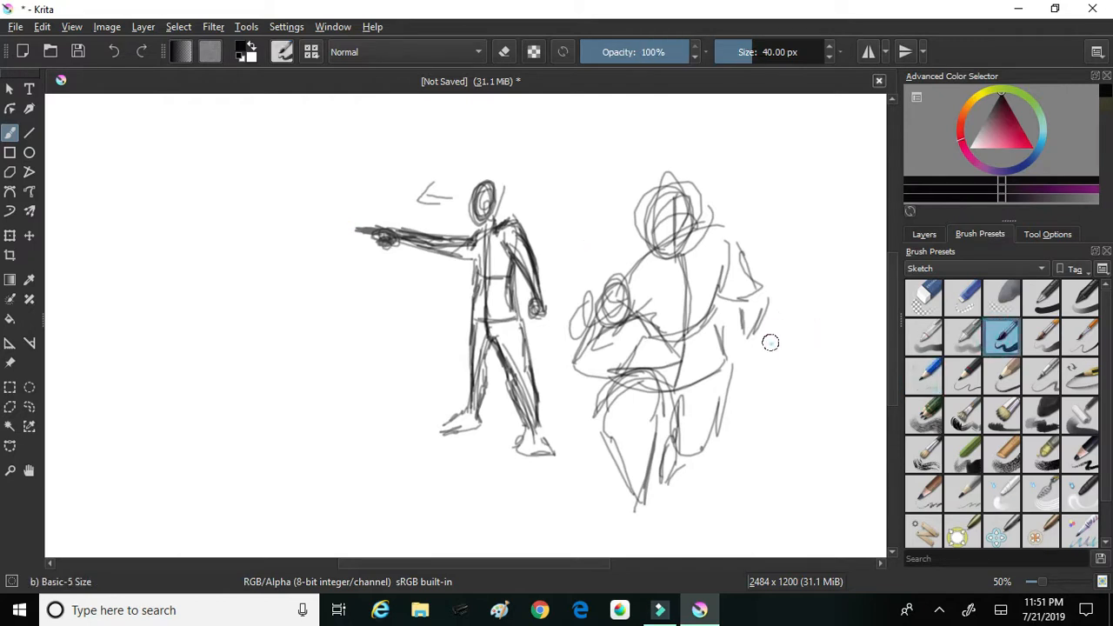
left_click_drag(770, 344, 705, 234)
key("ctrl+z")
left_click(736, 52)
left_click_drag(736, 52, 730, 52)
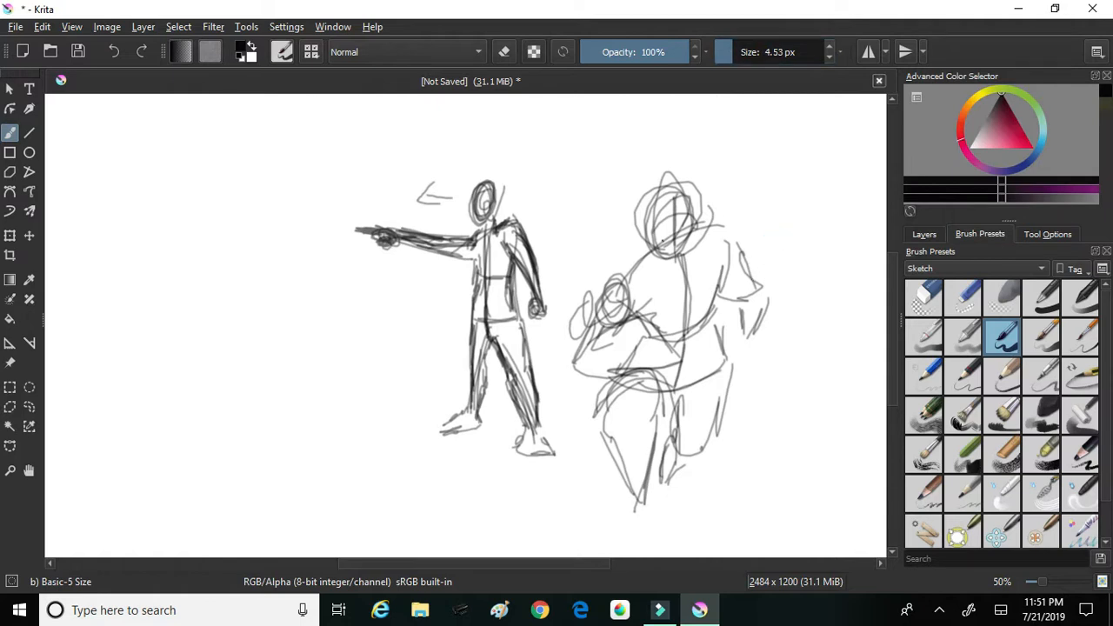
Step: Ink the second figure's head, shoulders and both bent arms over the pencil sketch
mouse_move(671, 252)
left_mouse_down()
mouse_move(688, 246)
mouse_move(698, 215)
mouse_move(645, 205)
mouse_move(654, 251)
left_mouse_up()
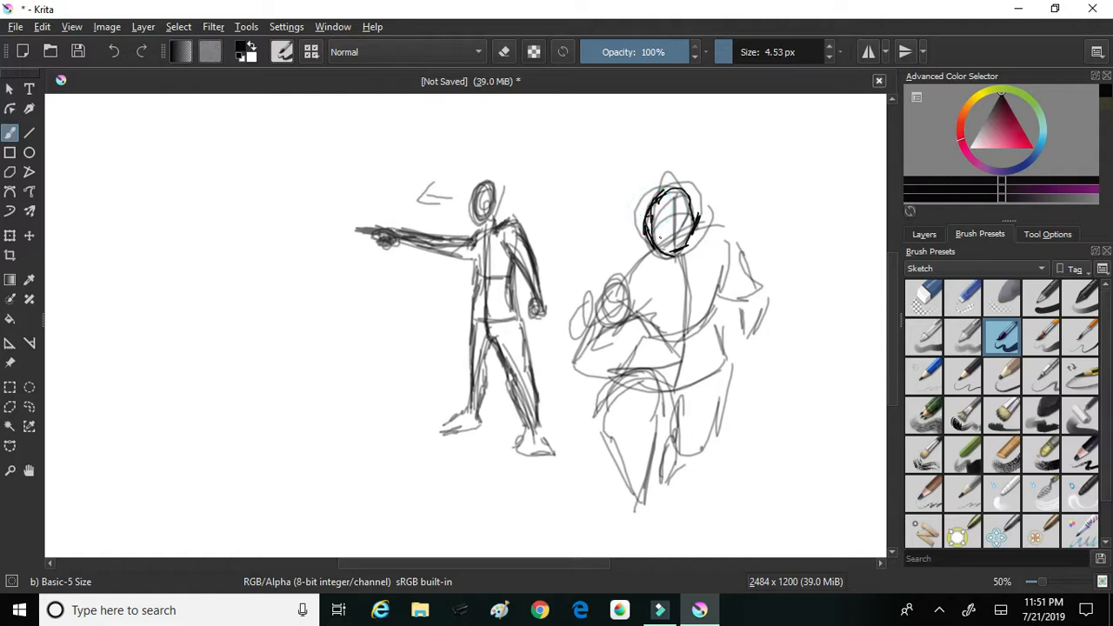
mouse_move(669, 247)
left_mouse_down()
mouse_move(619, 282)
mouse_move(628, 287)
mouse_move(599, 292)
mouse_move(573, 347)
mouse_move(572, 370)
mouse_move(648, 367)
left_mouse_up()
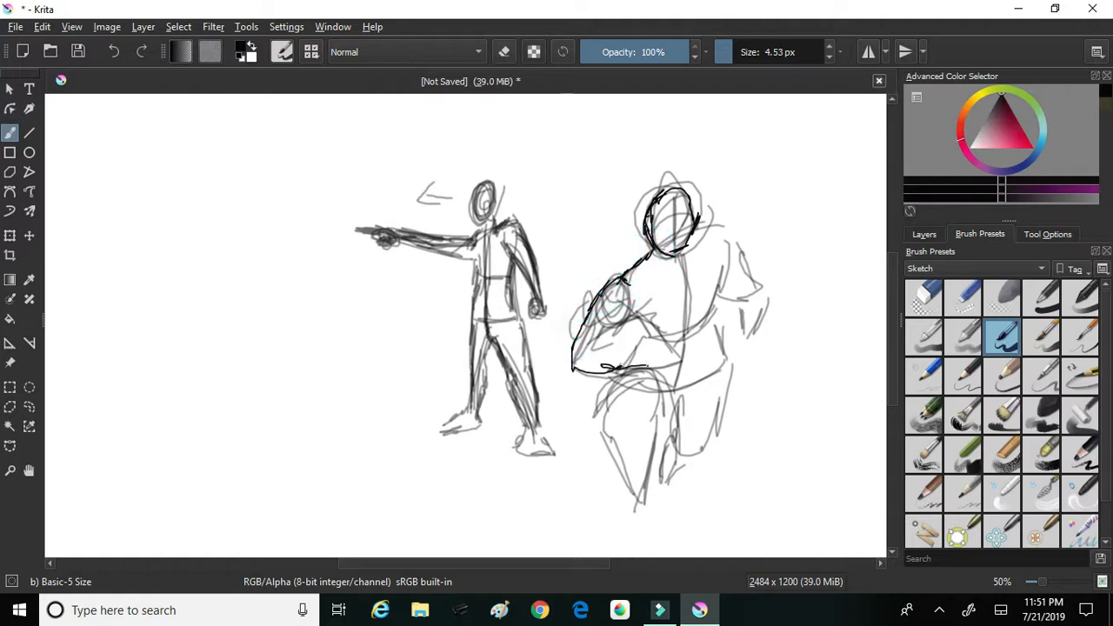
mouse_move(646, 311)
left_mouse_down()
mouse_move(659, 325)
mouse_move(659, 360)
mouse_move(642, 366)
left_mouse_up()
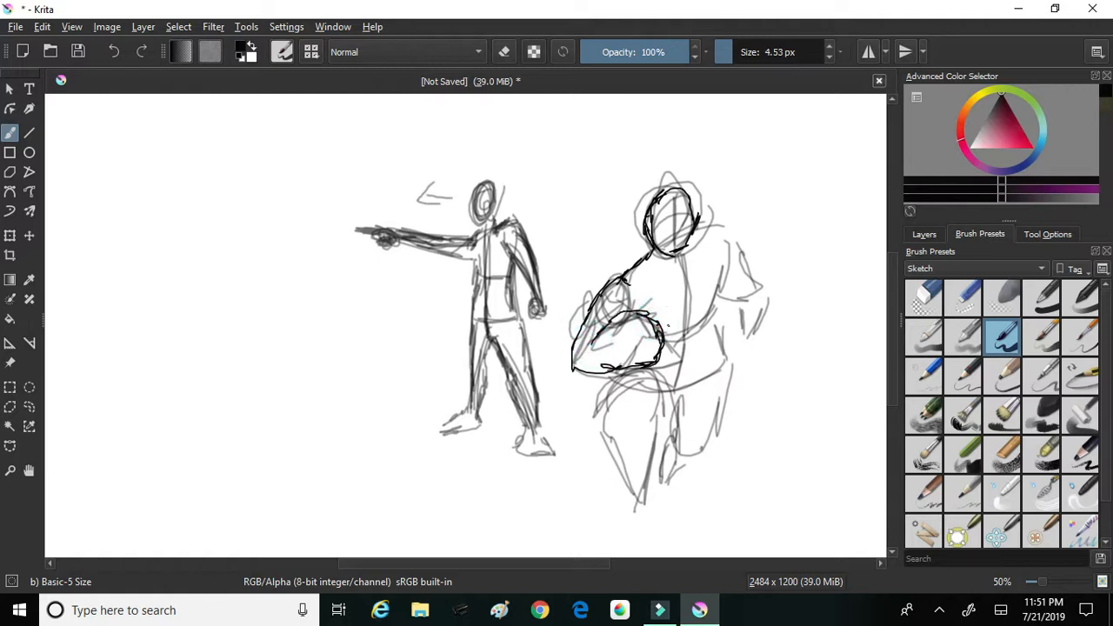
mouse_move(687, 244)
left_mouse_down()
mouse_move(725, 227)
mouse_move(744, 241)
mouse_move(753, 290)
mouse_move(766, 301)
mouse_move(747, 334)
mouse_move(758, 323)
mouse_move(748, 299)
mouse_move(737, 327)
left_mouse_up()
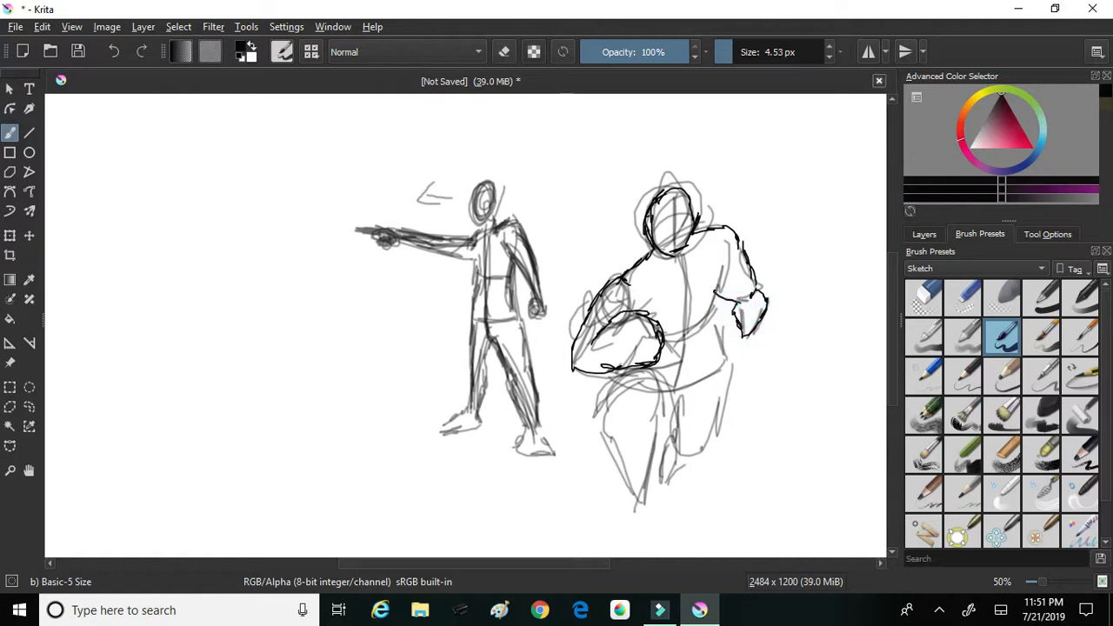
Step: Ink the second figure's waist and legs over the pencil sketch
mouse_move(725, 277)
left_mouse_down()
mouse_move(708, 334)
mouse_move(729, 362)
left_mouse_up()
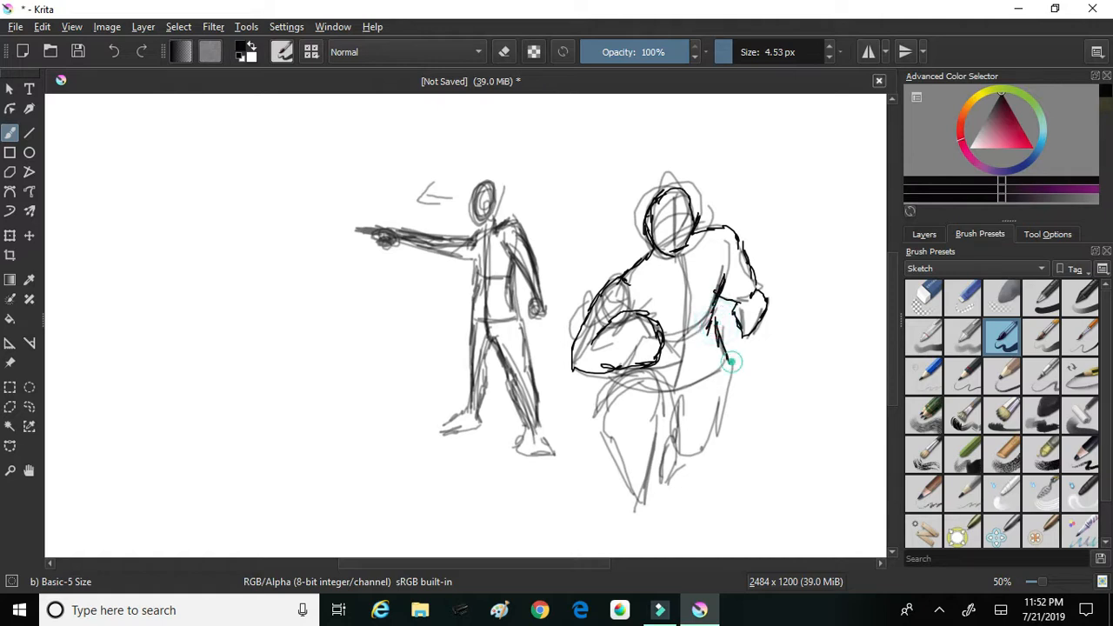
mouse_move(606, 378)
left_mouse_down()
mouse_move(636, 498)
mouse_move(653, 392)
mouse_move(656, 416)
mouse_move(669, 404)
mouse_move(661, 462)
mouse_move(679, 476)
mouse_move(677, 457)
mouse_move(727, 397)
left_mouse_up()
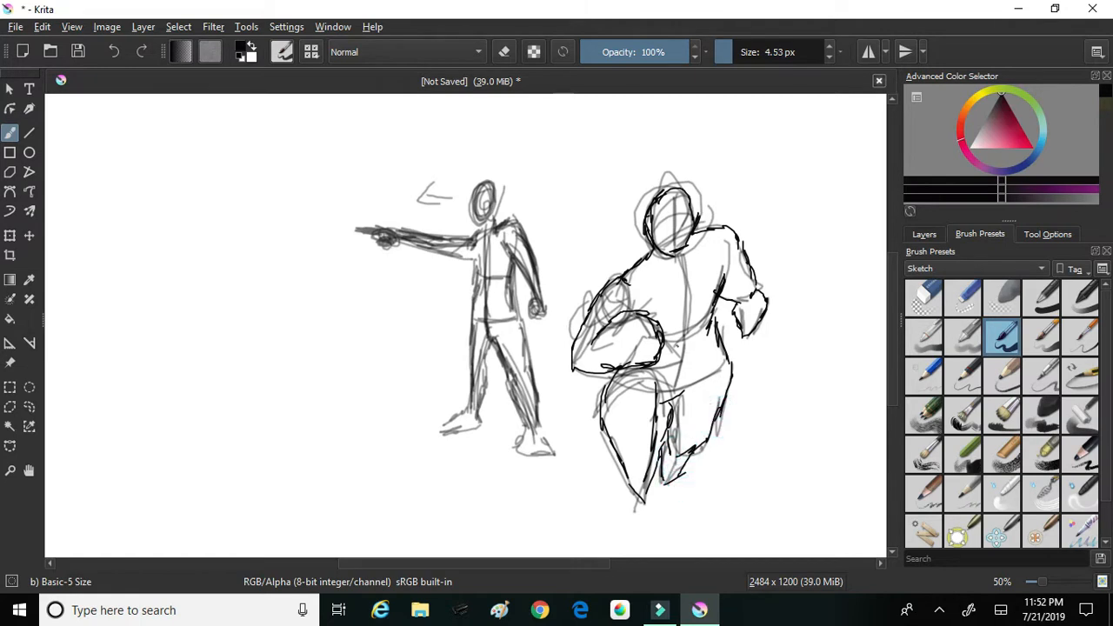
scroll(898, 359, "up", 5)
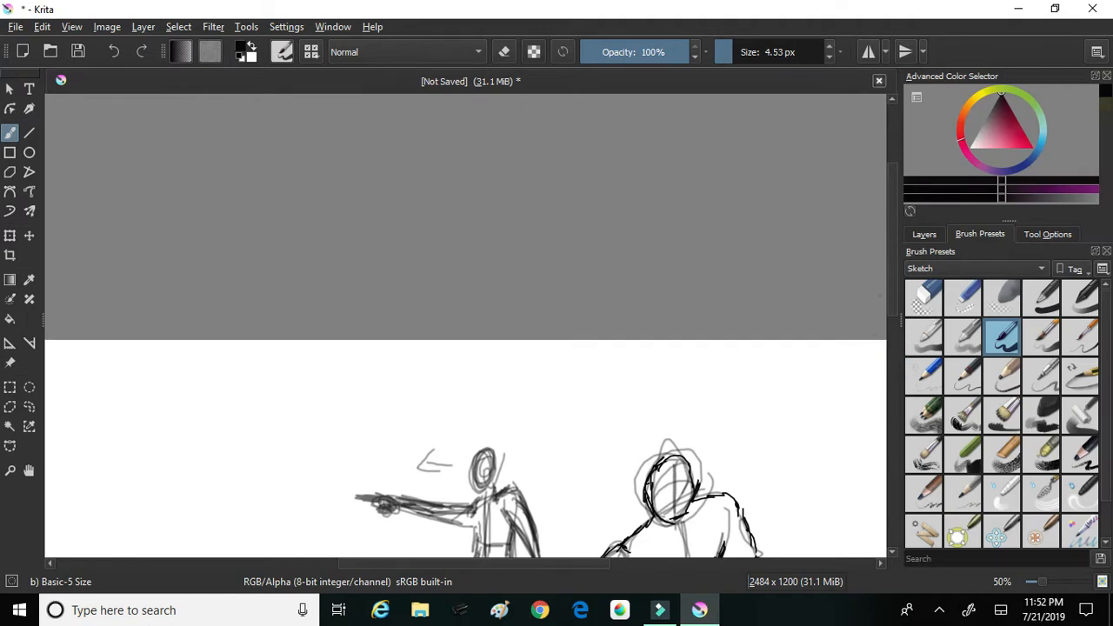
left_click_drag(896, 288, 891, 387)
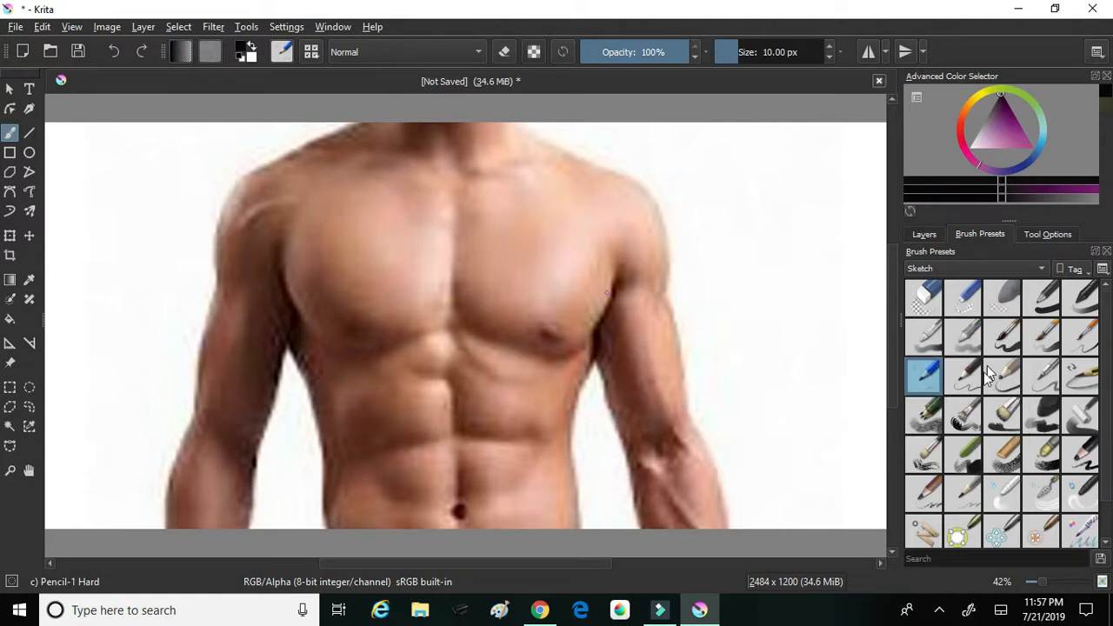
Step: Switch to Chrome to view the image results for "male body", and return to Krita
left_click(540, 610)
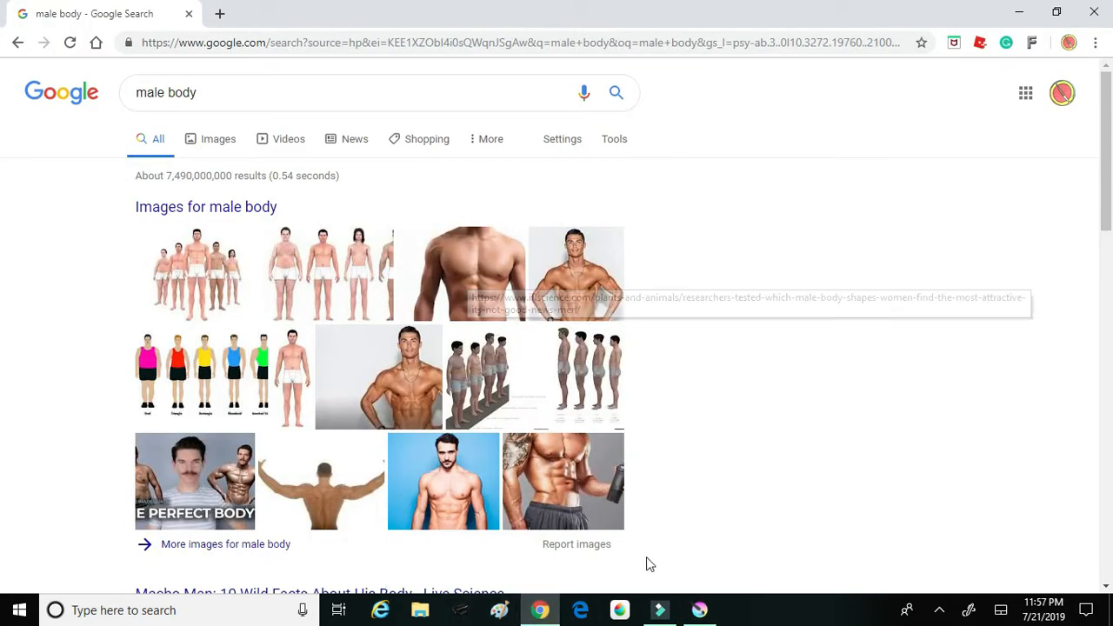
left_click(700, 611)
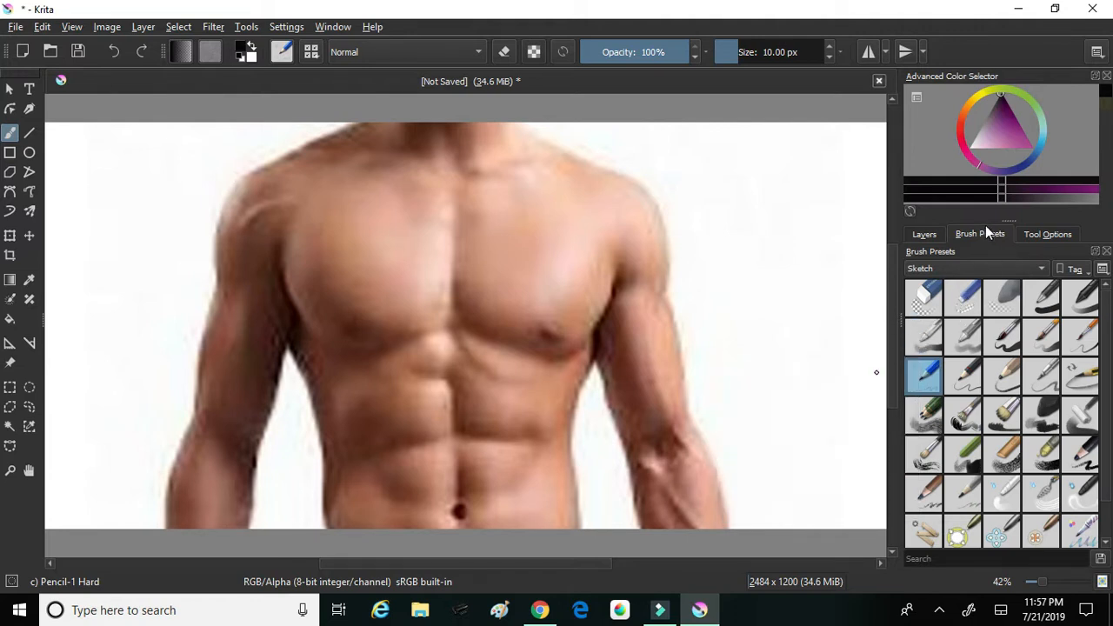
Step: Try tracing the shoulder and upper arm contour on the torso photo, and undo the strokes
mouse_move(525, 123)
left_mouse_down()
mouse_move(556, 157)
mouse_move(615, 180)
mouse_move(656, 254)
left_mouse_up()
mouse_move(646, 210)
left_mouse_down()
mouse_move(671, 269)
mouse_move(654, 297)
mouse_move(677, 320)
mouse_move(687, 390)
left_mouse_up()
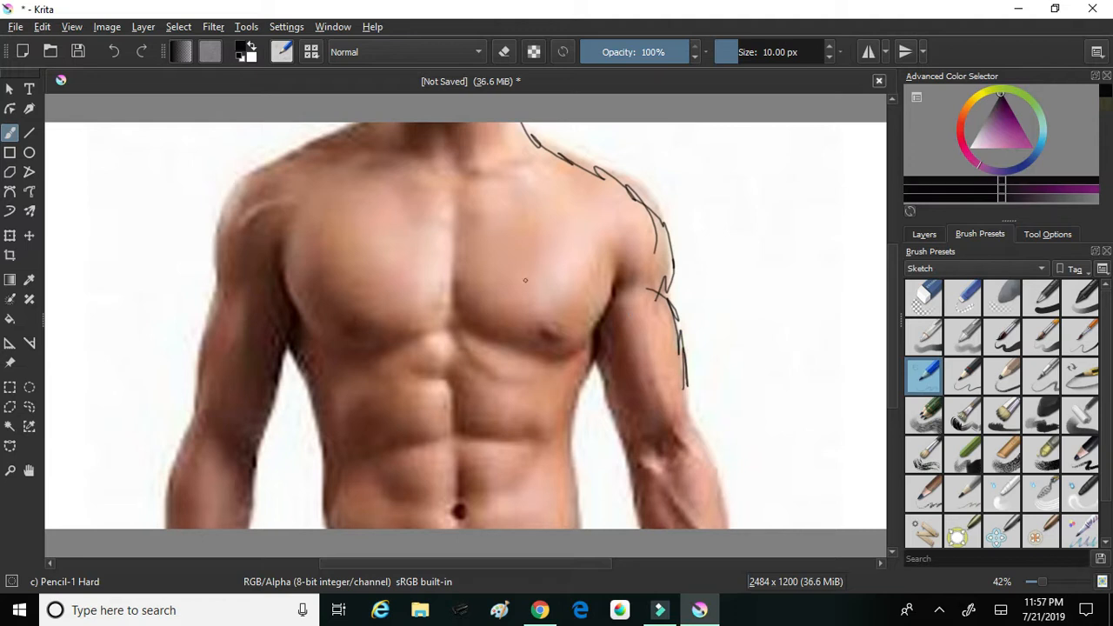
key("ctrl+z")
key("ctrl+z")
key("ctrl+z")
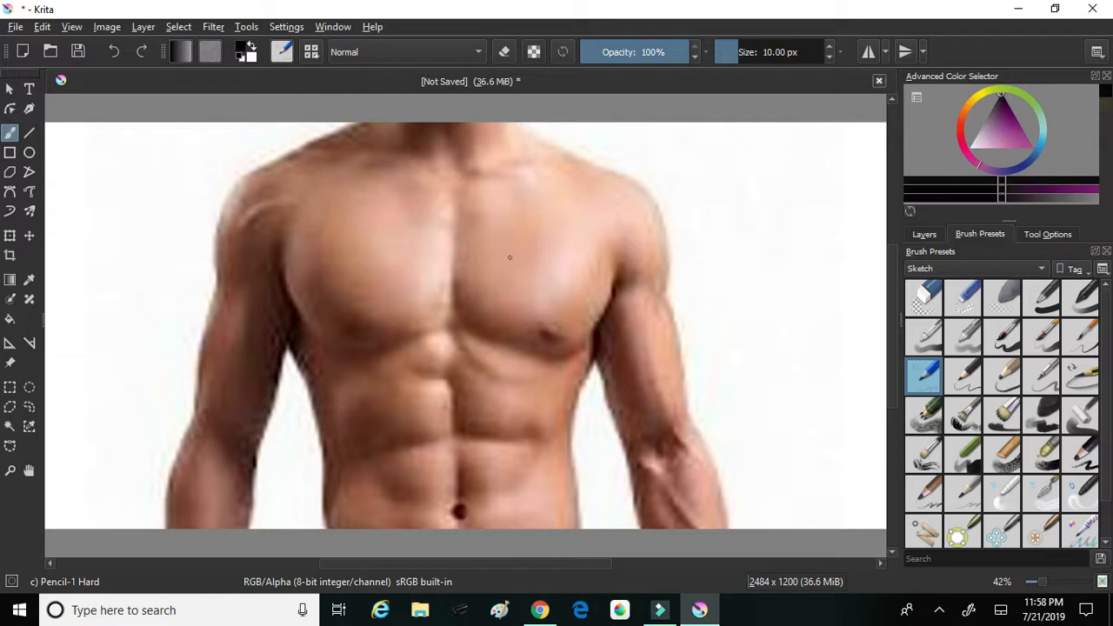
Step: Try outlining the chest as a tapered block over the torso photo, and undo all of its strokes
left_click_drag(488, 415, 475, 414)
mouse_move(297, 212)
left_mouse_down()
mouse_move(352, 390)
mouse_move(337, 418)
left_mouse_up()
mouse_move(288, 275)
left_mouse_down()
mouse_move(352, 438)
mouse_move(489, 444)
left_mouse_up()
mouse_move(535, 438)
left_mouse_down()
mouse_move(584, 199)
mouse_move(380, 173)
left_mouse_up()
mouse_move(435, 149)
left_mouse_down()
mouse_move(261, 213)
mouse_move(438, 159)
left_mouse_up()
mouse_move(322, 206)
left_mouse_down()
mouse_move(376, 191)
mouse_move(550, 189)
left_mouse_up()
key("ctrl+z")
key("ctrl+z")
key("ctrl+z")
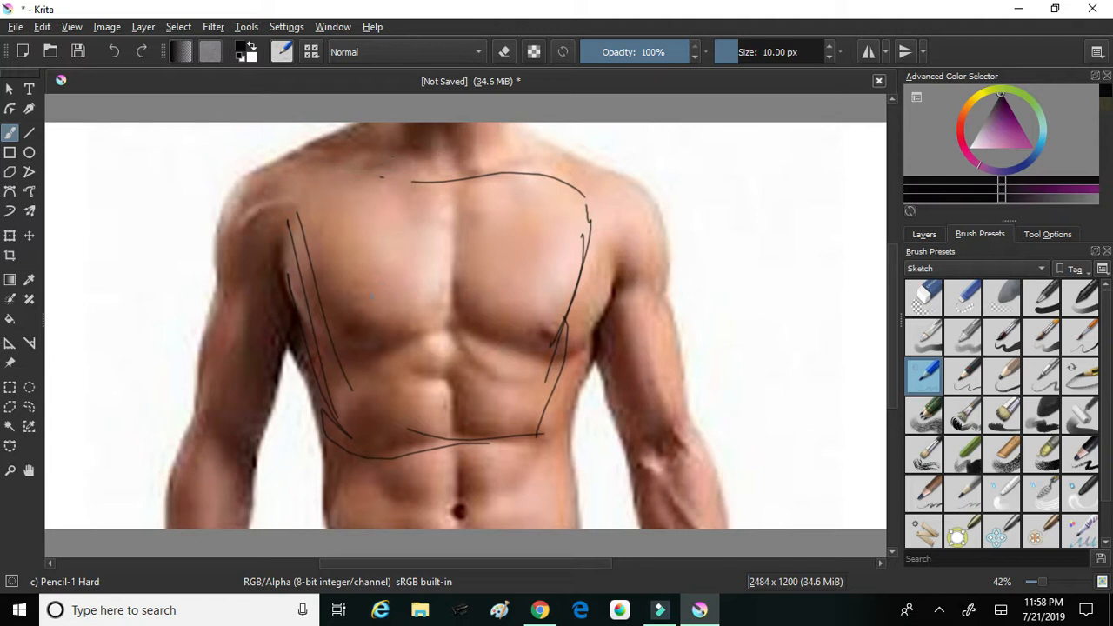
key("ctrl+z")
key("ctrl+z")
key("ctrl+z")
key("ctrl+z")
key("ctrl+z")
key("ctrl+z")
key("ctrl+z")
key("ctrl+z")
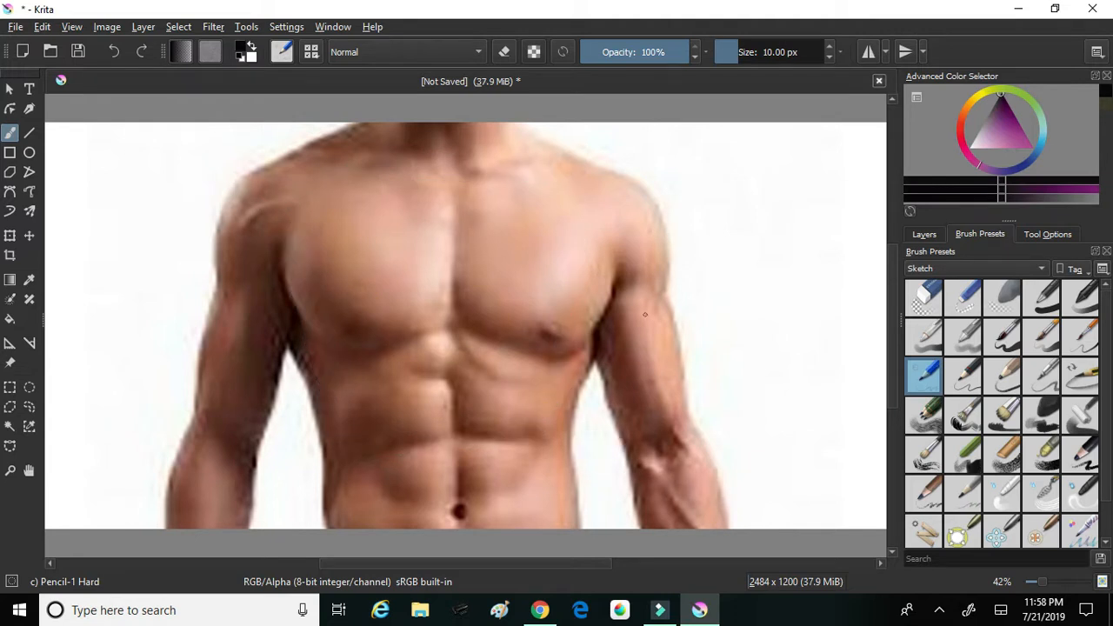
Step: Draw a large looping circle around the chest on the torso photo
mouse_move(420, 415)
left_mouse_down()
mouse_move(567, 239)
mouse_move(534, 147)
mouse_move(318, 209)
mouse_move(493, 152)
left_mouse_up()
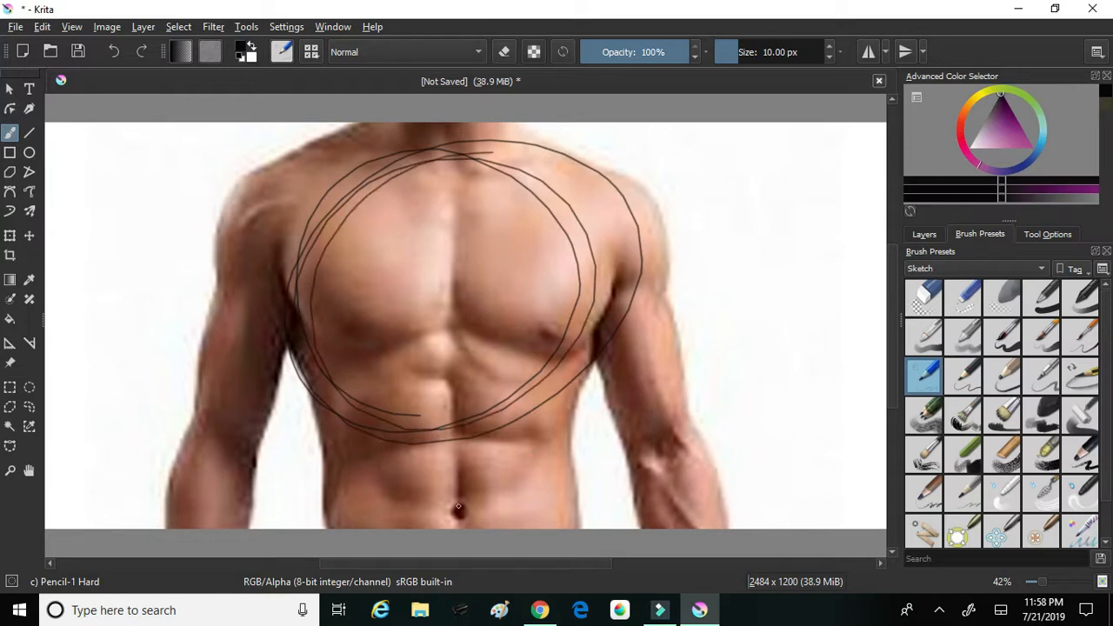
Step: Try sketching the two side lines of the waist below the chest circle, and undo the strokes
mouse_move(371, 430)
left_mouse_down()
mouse_move(342, 527)
mouse_move(355, 527)
left_mouse_up()
left_click_drag(541, 415, 574, 527)
key("ctrl+z")
key("ctrl+z")
key("ctrl+z")
Step: Sketch both side lines of the waist from the chest circle down to the photo's lower edge
left_click_drag(342, 417, 344, 527)
mouse_move(556, 383)
left_mouse_down()
mouse_move(560, 528)
mouse_move(572, 527)
left_mouse_up()
left_click_drag(564, 402, 569, 527)
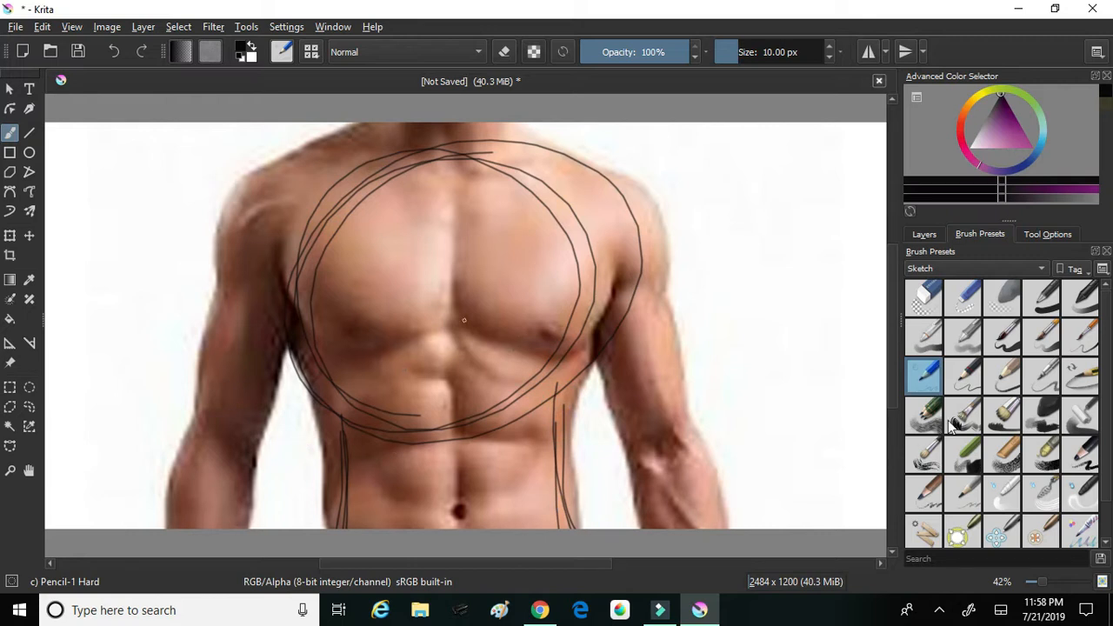
Step: Draw a horizontal guideline under the pectorals and a vertical centre line through the chest circle with repeated strokes
left_click_drag(301, 334, 514, 318)
mouse_move(355, 337)
left_mouse_down()
mouse_move(597, 334)
mouse_move(339, 348)
left_mouse_up()
left_click_drag(445, 355, 498, 350)
left_click_drag(337, 350, 519, 344)
mouse_move(454, 421)
left_mouse_down()
mouse_move(437, 264)
mouse_move(450, 205)
left_mouse_up()
mouse_move(442, 339)
left_mouse_down()
mouse_move(449, 164)
mouse_move(455, 428)
left_mouse_up()
left_click_drag(449, 221, 461, 412)
left_click_drag(449, 346, 459, 146)
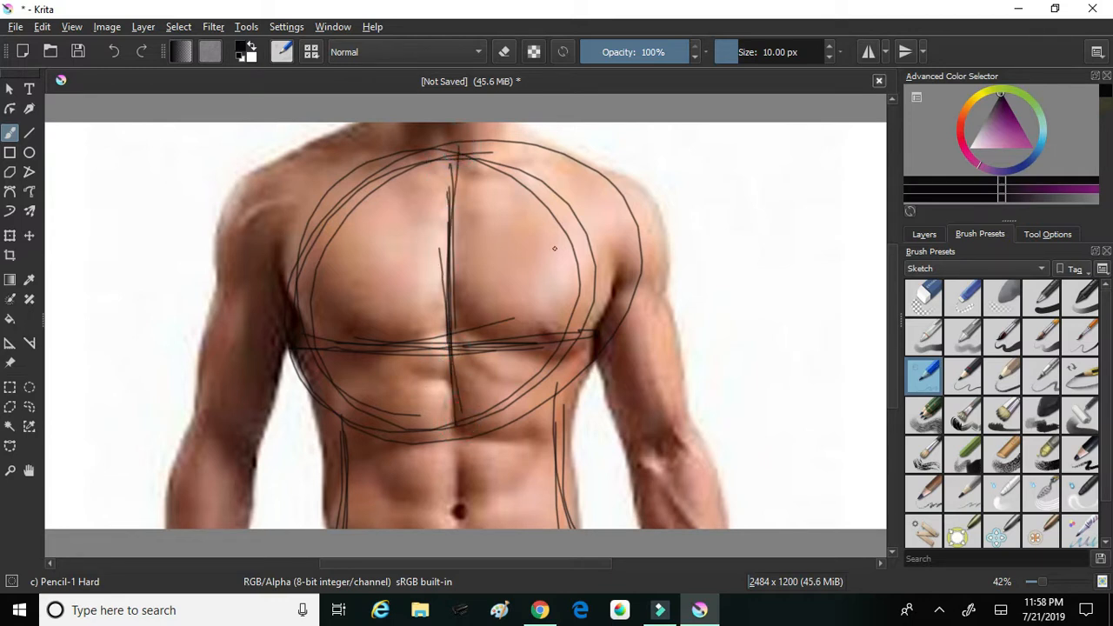
Step: Draw looping circles over both shoulders and guidelines down both arms to the photo's lower edge
mouse_move(650, 246)
left_mouse_down()
mouse_move(644, 209)
mouse_move(609, 261)
mouse_move(600, 243)
left_mouse_up()
mouse_move(289, 230)
left_mouse_down()
mouse_move(248, 261)
mouse_move(286, 254)
mouse_move(208, 226)
mouse_move(230, 268)
left_mouse_up()
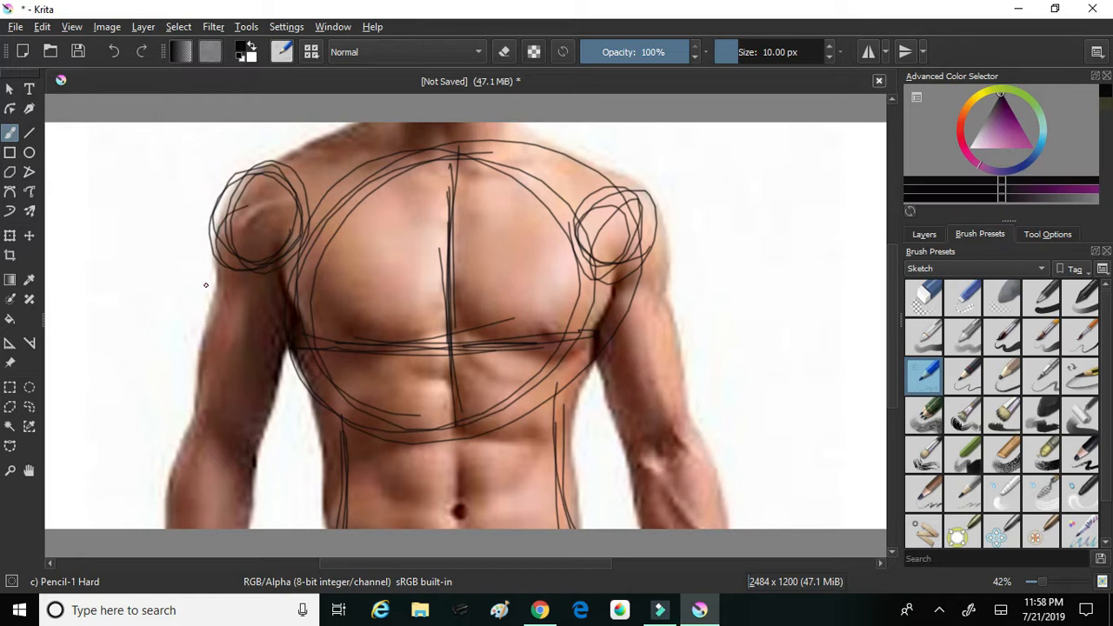
left_click_drag(250, 279, 224, 401)
left_click_drag(243, 301, 212, 430)
left_click_drag(245, 345, 198, 528)
left_click_drag(220, 427, 204, 528)
left_click_drag(626, 281, 642, 405)
left_click_drag(625, 302, 655, 447)
left_click_drag(636, 332, 691, 534)
left_click_drag(656, 457, 685, 527)
left_click_drag(663, 466, 676, 490)
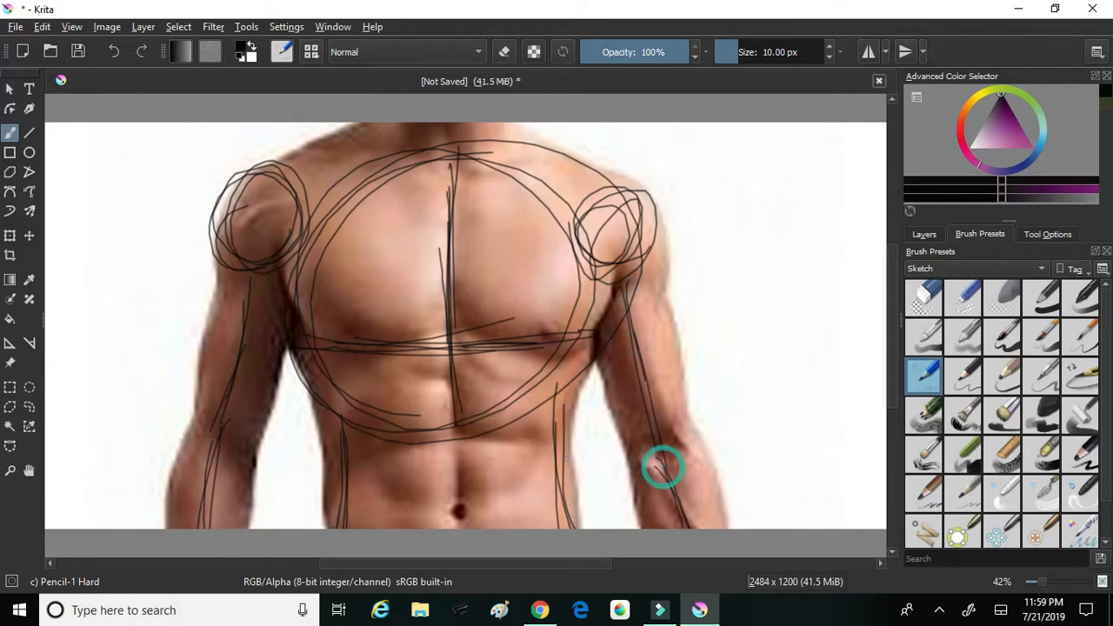
Step: Circle both elbows and loop long ovals over the upper arms and forearms on the photo
mouse_move(229, 438)
left_mouse_down()
mouse_move(205, 413)
mouse_move(197, 439)
mouse_move(217, 419)
left_mouse_up()
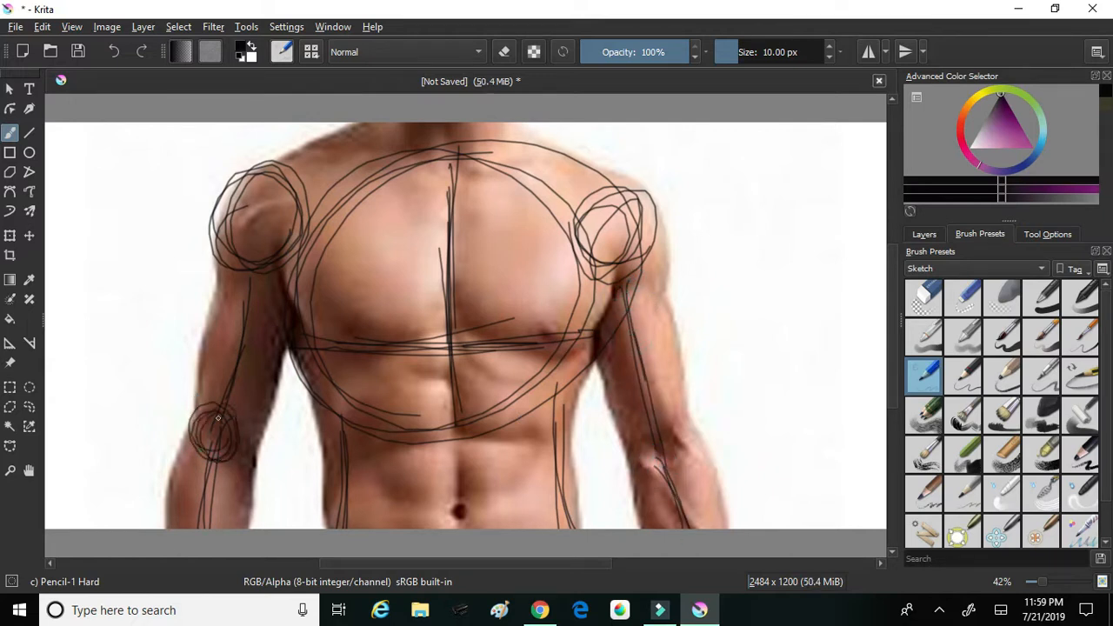
mouse_move(676, 445)
left_mouse_down()
mouse_move(632, 437)
mouse_move(642, 418)
mouse_move(627, 461)
left_mouse_up()
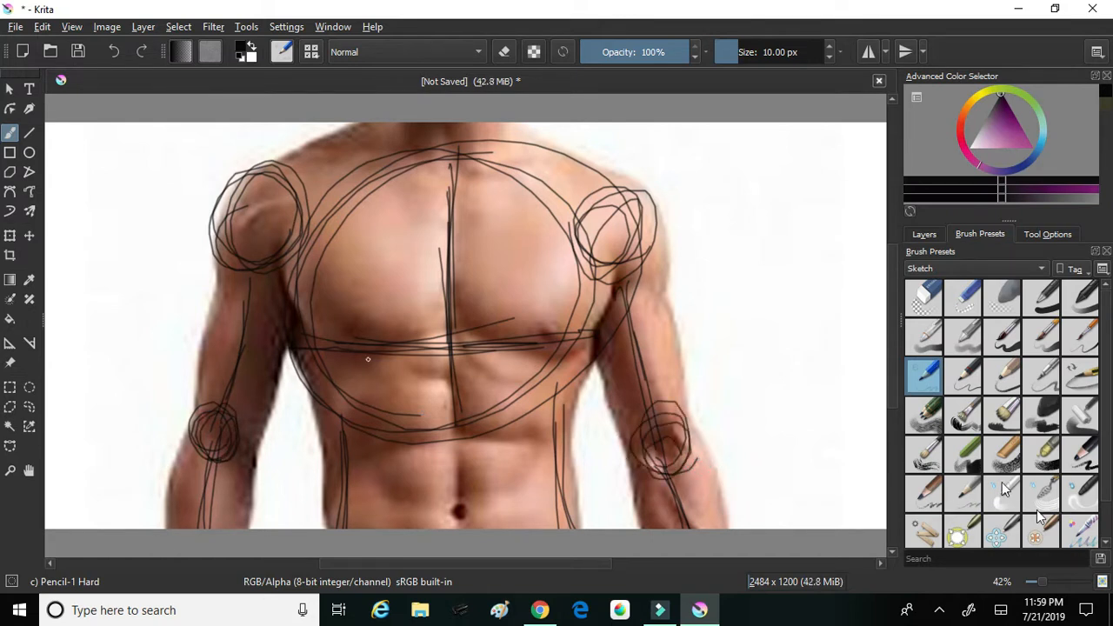
mouse_move(235, 398)
left_mouse_down()
mouse_move(274, 327)
mouse_move(268, 282)
mouse_move(208, 358)
mouse_move(230, 270)
mouse_move(261, 342)
mouse_move(250, 307)
left_mouse_up()
mouse_move(659, 413)
left_mouse_down()
mouse_move(634, 271)
mouse_move(611, 342)
mouse_move(621, 292)
mouse_move(633, 406)
left_mouse_up()
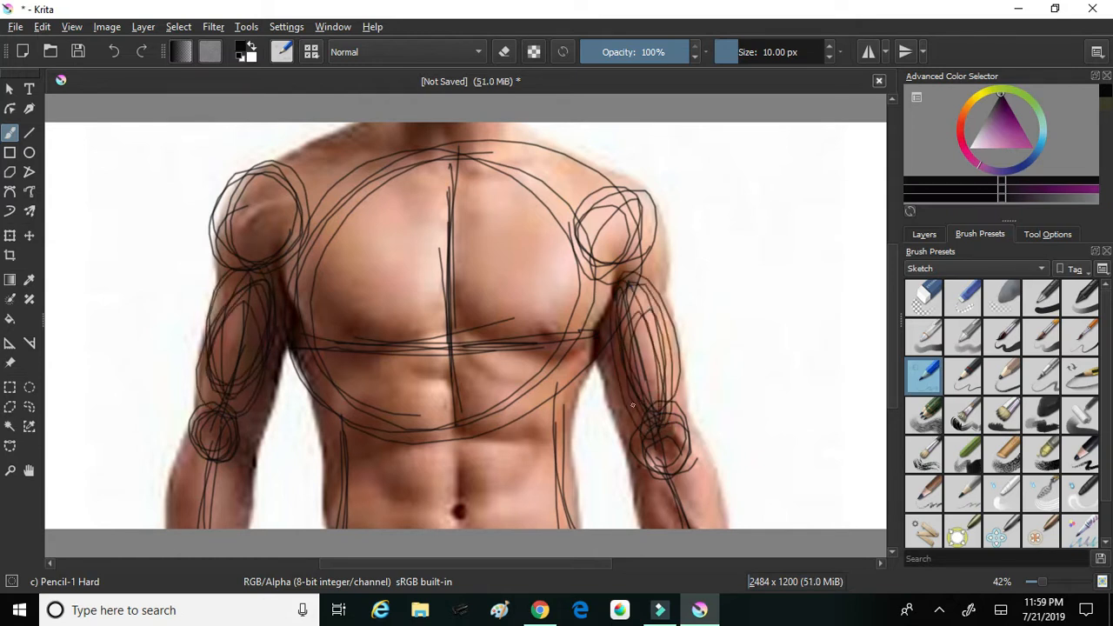
mouse_move(652, 459)
left_mouse_down()
mouse_move(687, 477)
mouse_move(697, 529)
left_mouse_up()
left_click_drag(653, 504, 659, 529)
mouse_move(230, 505)
left_mouse_down()
mouse_move(193, 531)
mouse_move(214, 494)
mouse_move(197, 543)
mouse_move(230, 516)
mouse_move(198, 532)
mouse_move(200, 494)
mouse_move(195, 531)
left_mouse_up()
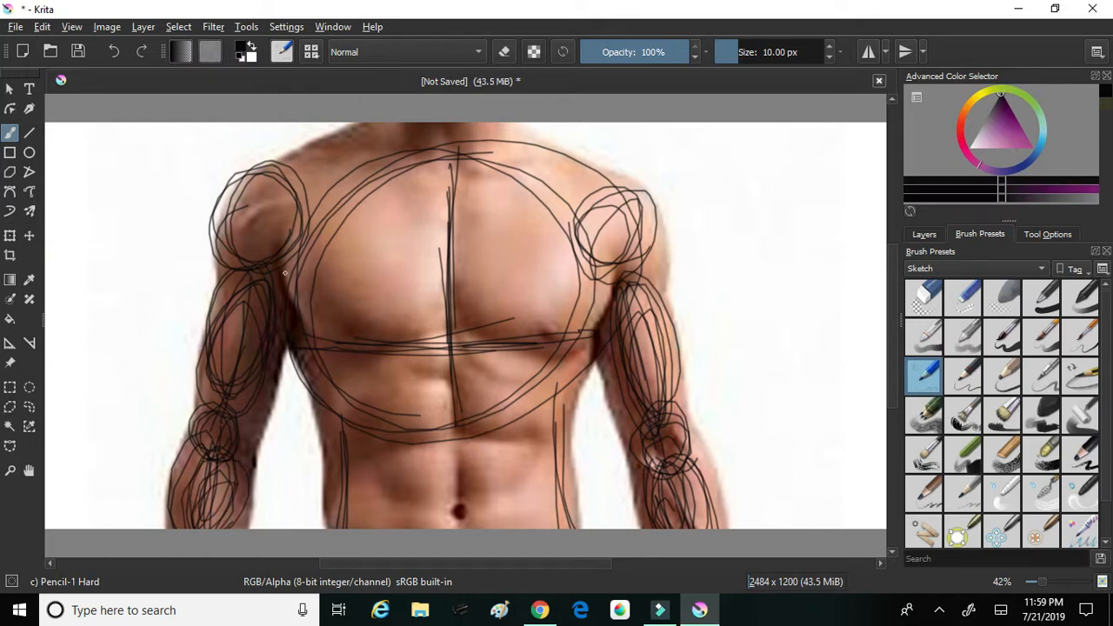
Step: Outline the pectorals along the collarbones, lower edge, outer sides and centre, and sketch lines down the left side of the abdomen
mouse_move(474, 174)
left_mouse_down()
mouse_move(447, 194)
mouse_move(460, 192)
mouse_move(415, 182)
left_mouse_up()
mouse_move(330, 174)
left_mouse_down()
mouse_move(394, 177)
mouse_move(258, 217)
left_mouse_up()
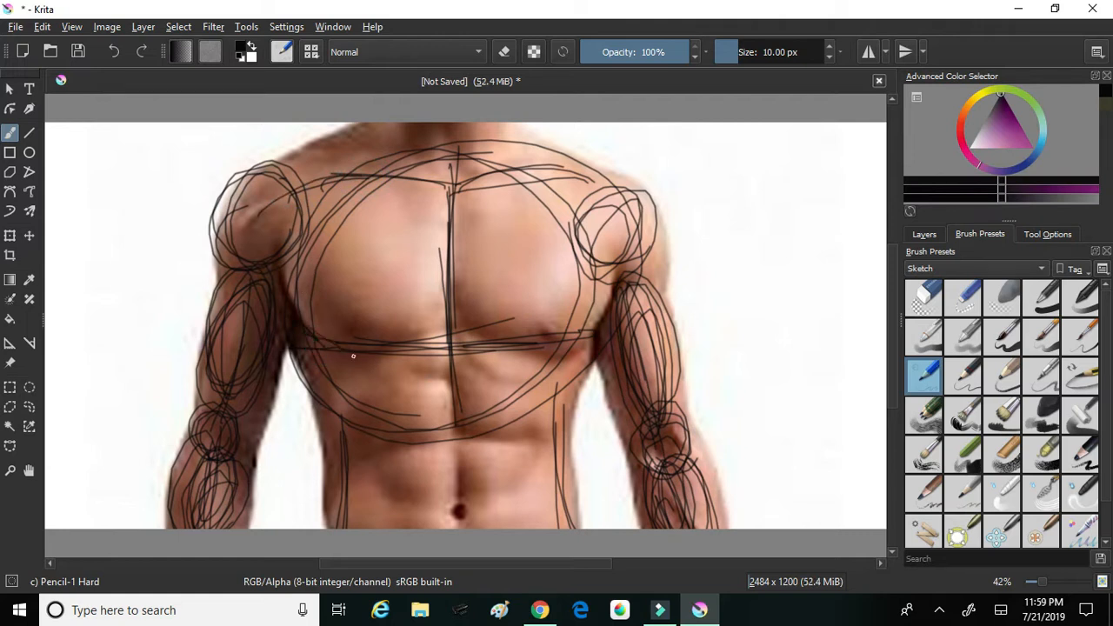
mouse_move(347, 360)
left_mouse_down()
mouse_move(507, 344)
mouse_move(490, 353)
mouse_move(432, 317)
mouse_move(553, 350)
mouse_move(611, 349)
mouse_move(561, 353)
mouse_move(590, 333)
left_mouse_up()
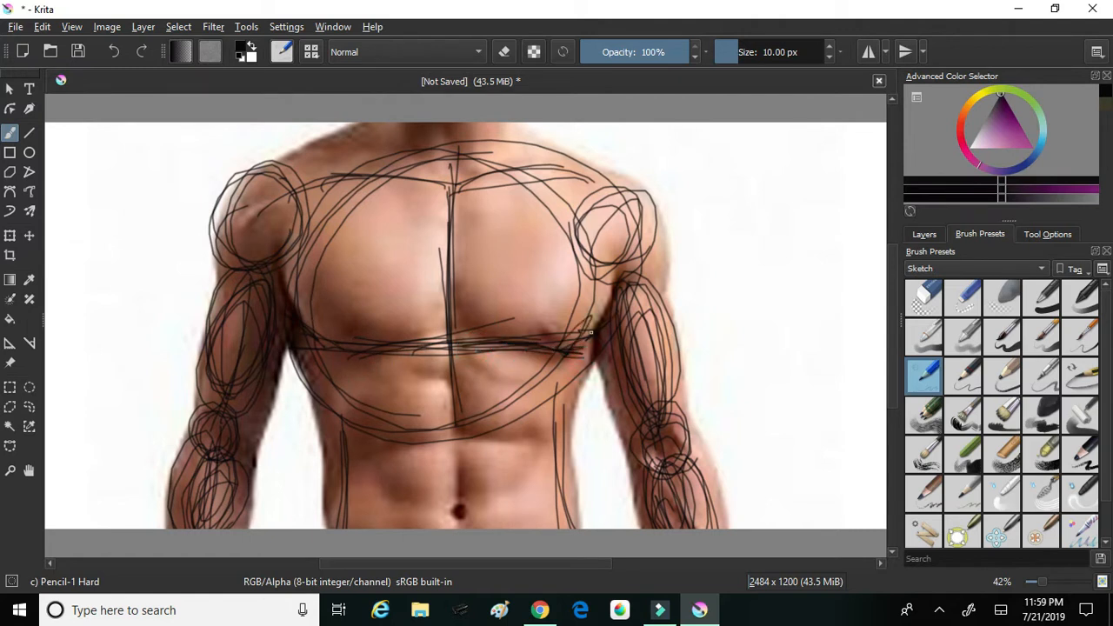
left_click_drag(592, 196, 615, 279)
left_click_drag(576, 172, 608, 291)
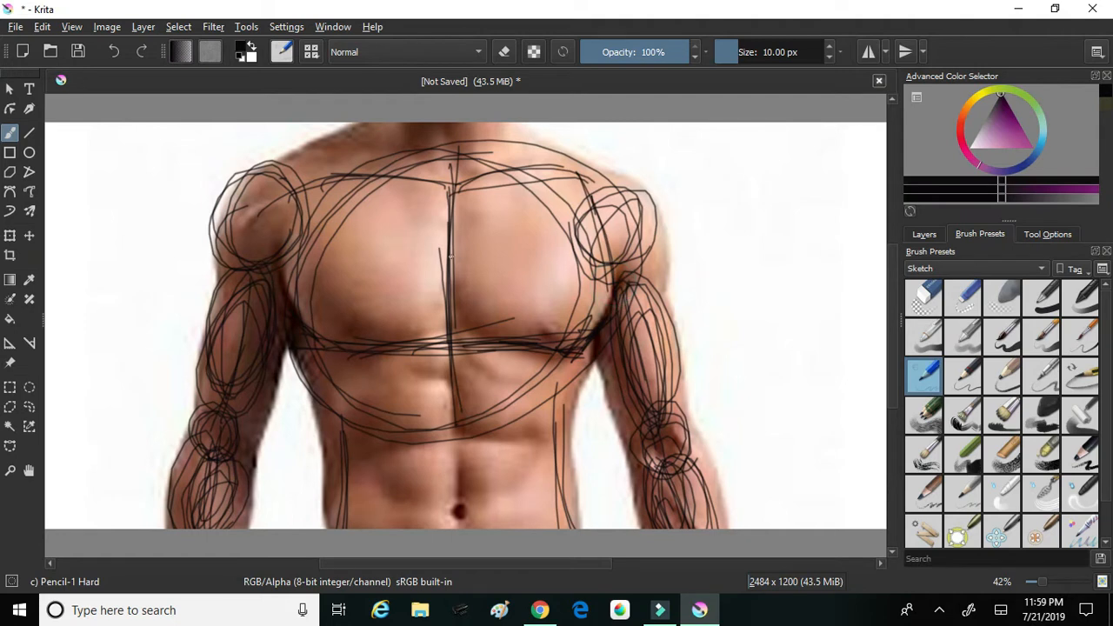
mouse_move(273, 301)
left_mouse_down()
mouse_move(298, 199)
mouse_move(274, 293)
left_mouse_up()
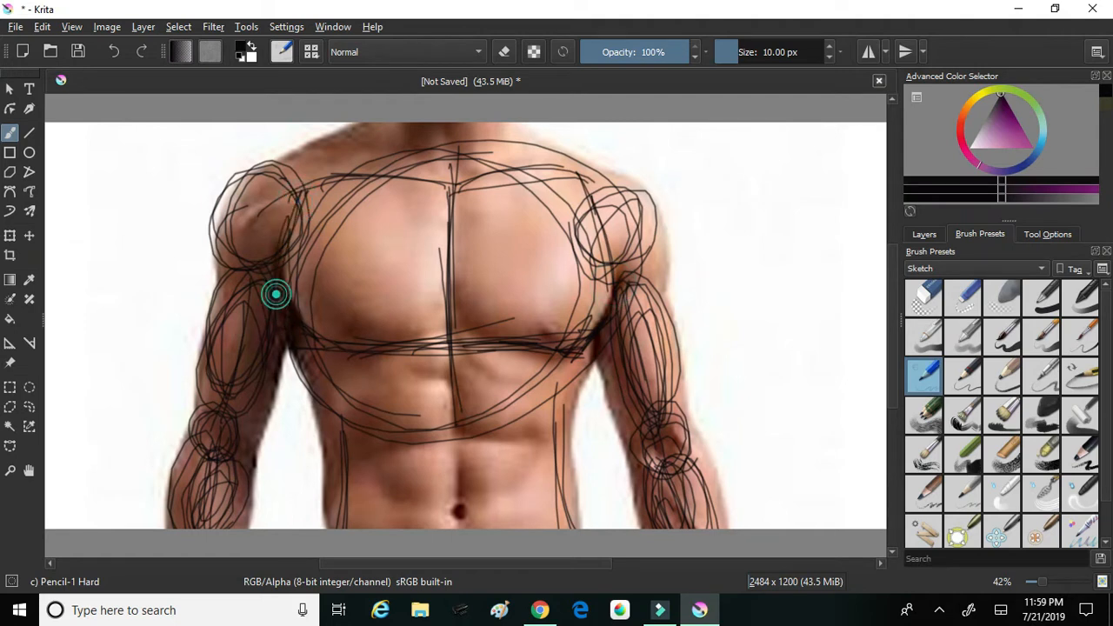
left_click_drag(461, 339, 450, 207)
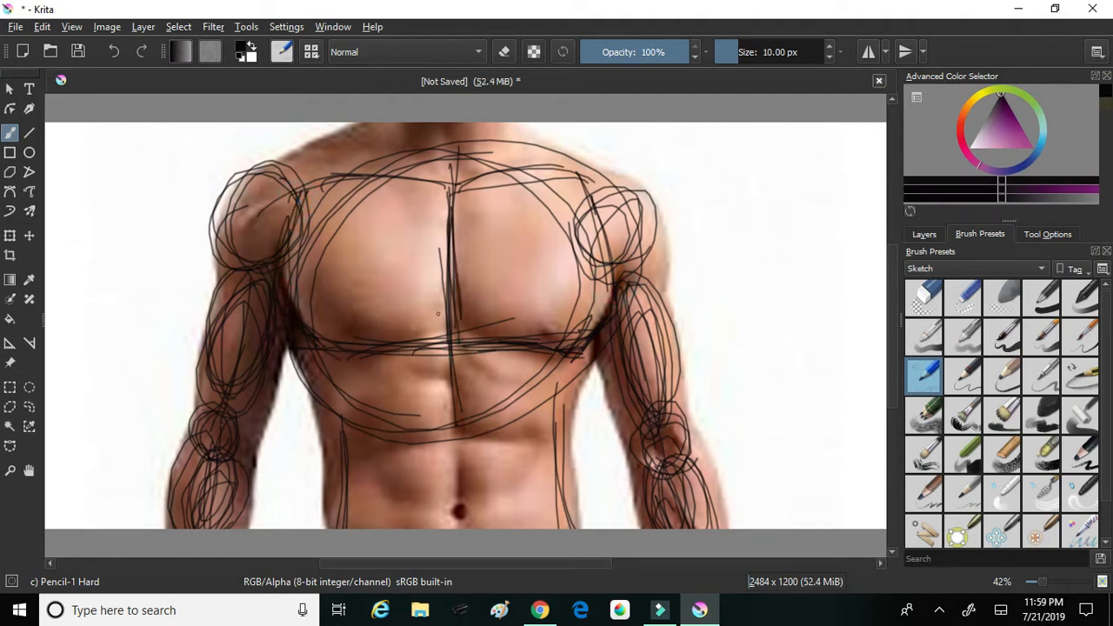
left_click_drag(348, 345, 355, 504)
left_click_drag(348, 370, 365, 539)
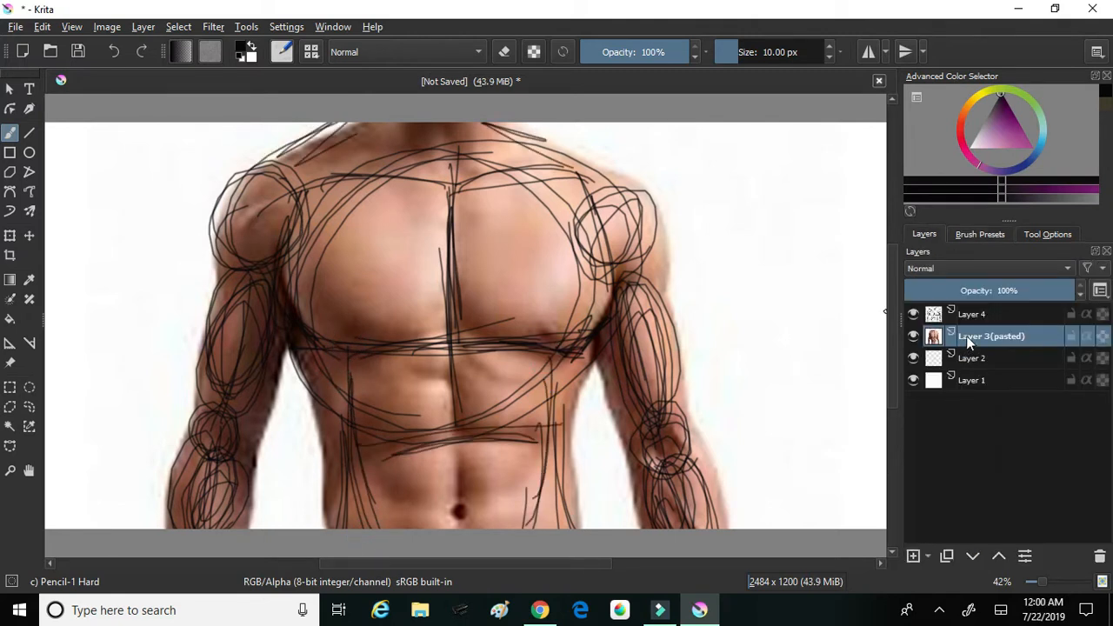
Step: Set the opacity of the pasted photo layer to 0% and choose the Basic-5 Size brush
left_click_drag(982, 289, 868, 287)
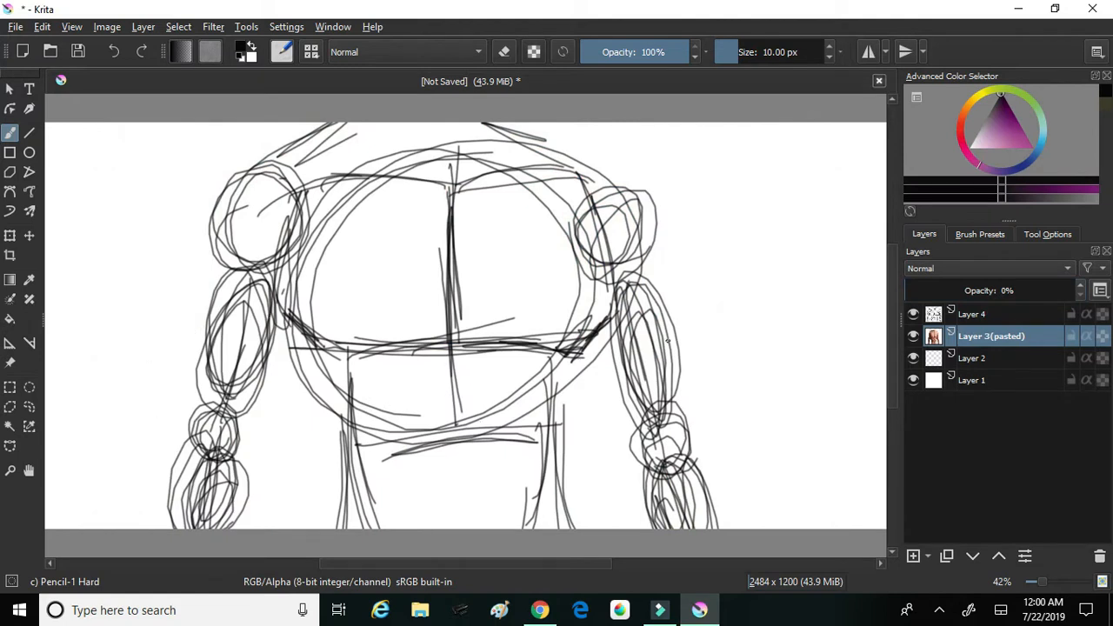
left_click(979, 234)
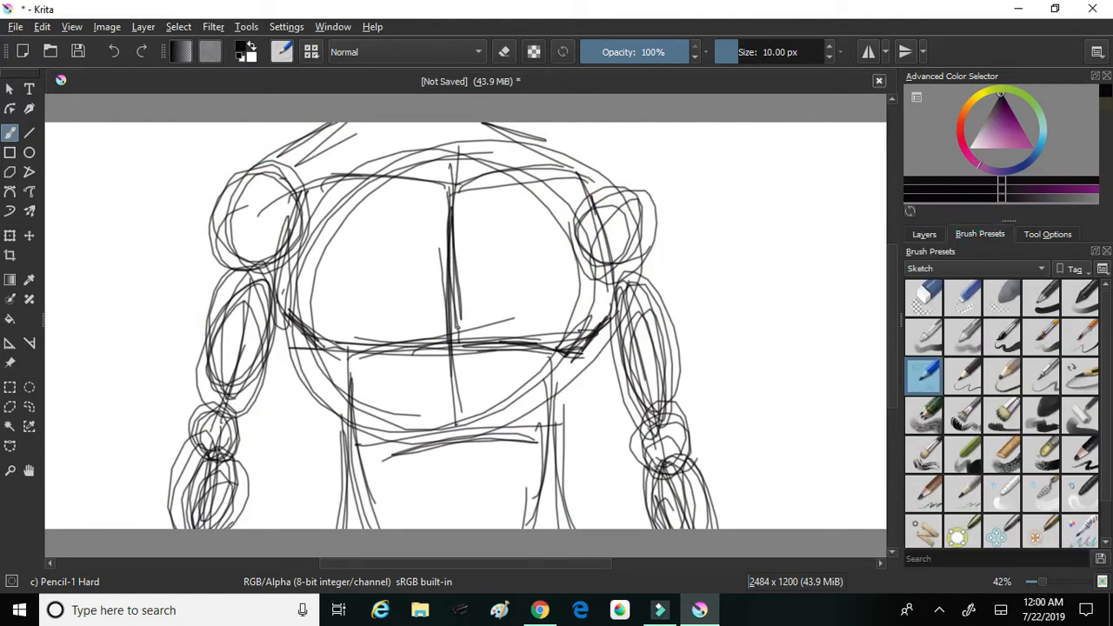
left_click(1011, 337)
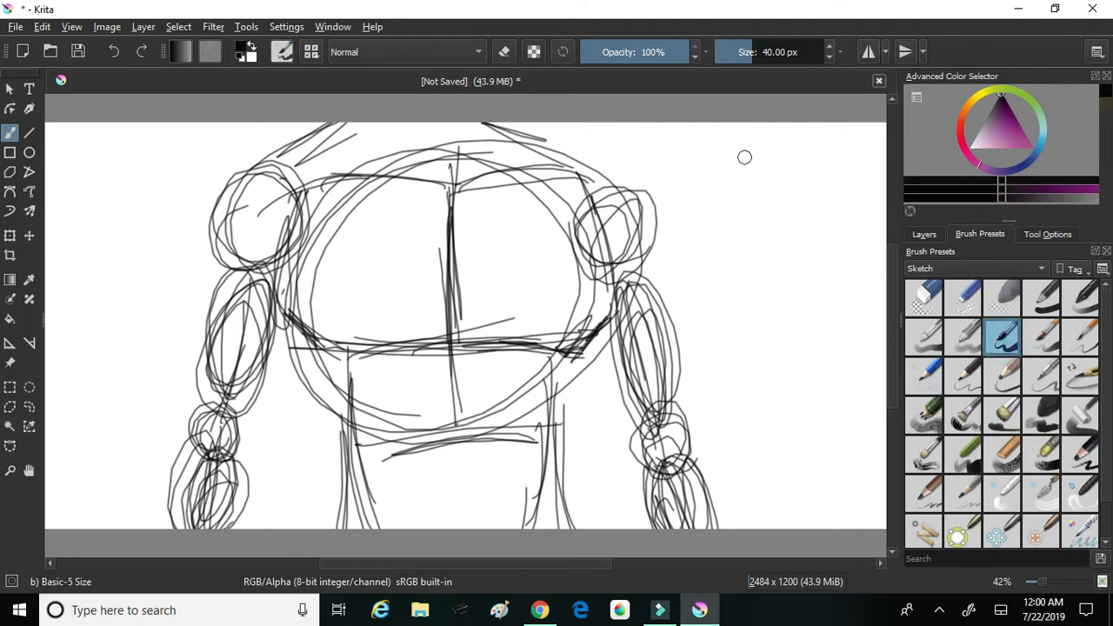
Step: Try the brush at 1.44 px and 25.22 px with test strokes beside the figure, and undo the strokes
left_click_drag(736, 55, 722, 53)
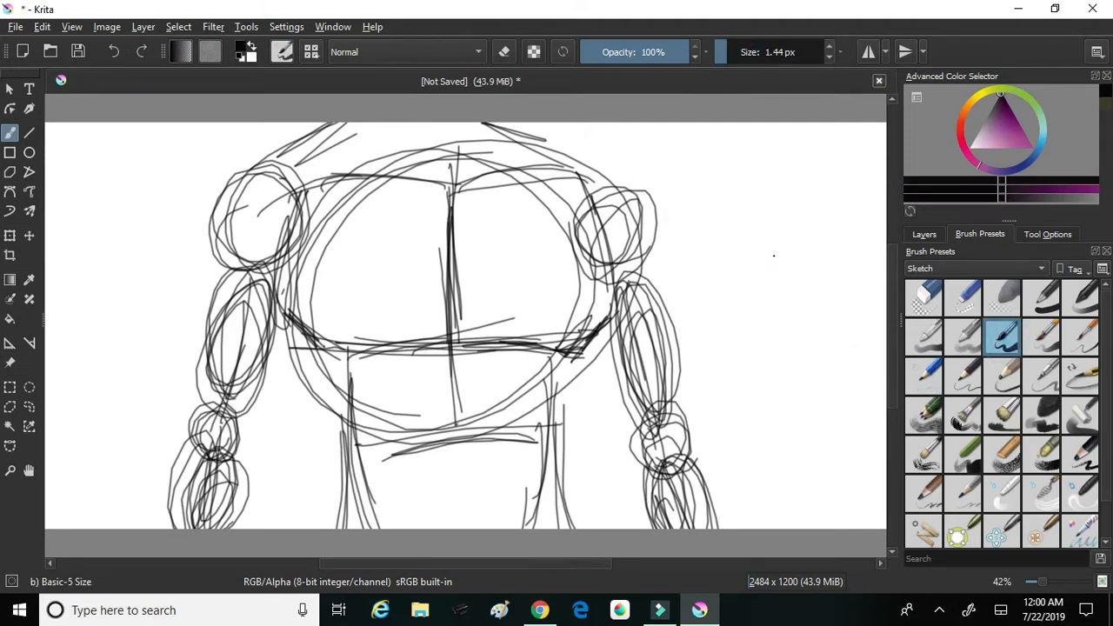
left_click(925, 235)
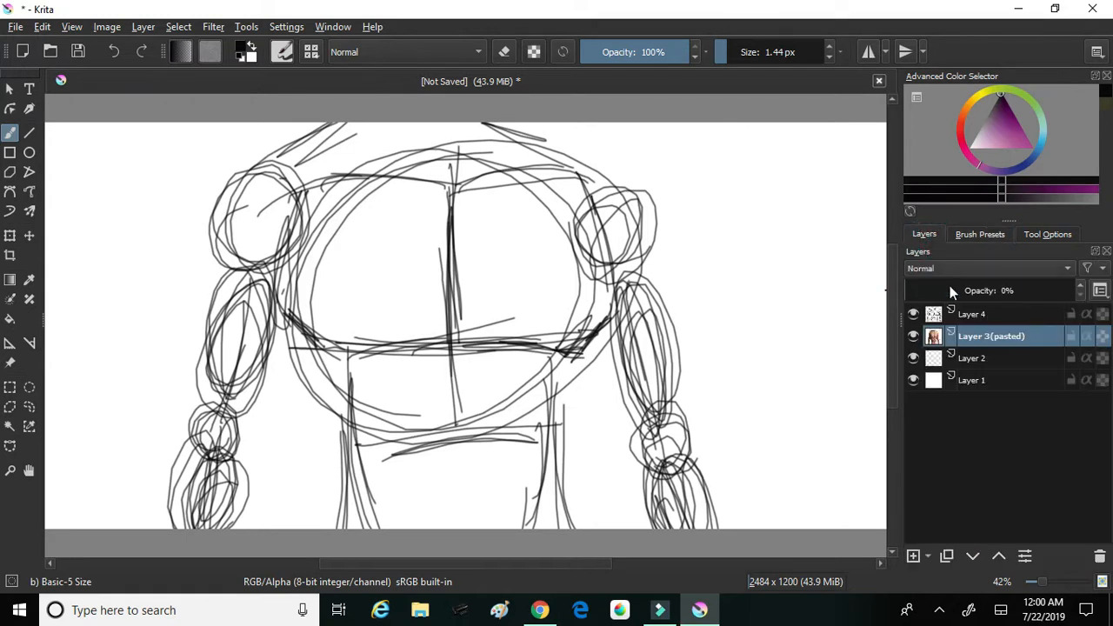
left_click(980, 234)
left_click_drag(713, 226, 757, 353)
left_click_drag(707, 265, 754, 296)
key("ctrl+z")
key("ctrl+z")
left_click(748, 43)
mouse_move(725, 187)
left_mouse_down()
mouse_move(709, 268)
mouse_move(778, 299)
left_mouse_up()
key("ctrl+z")
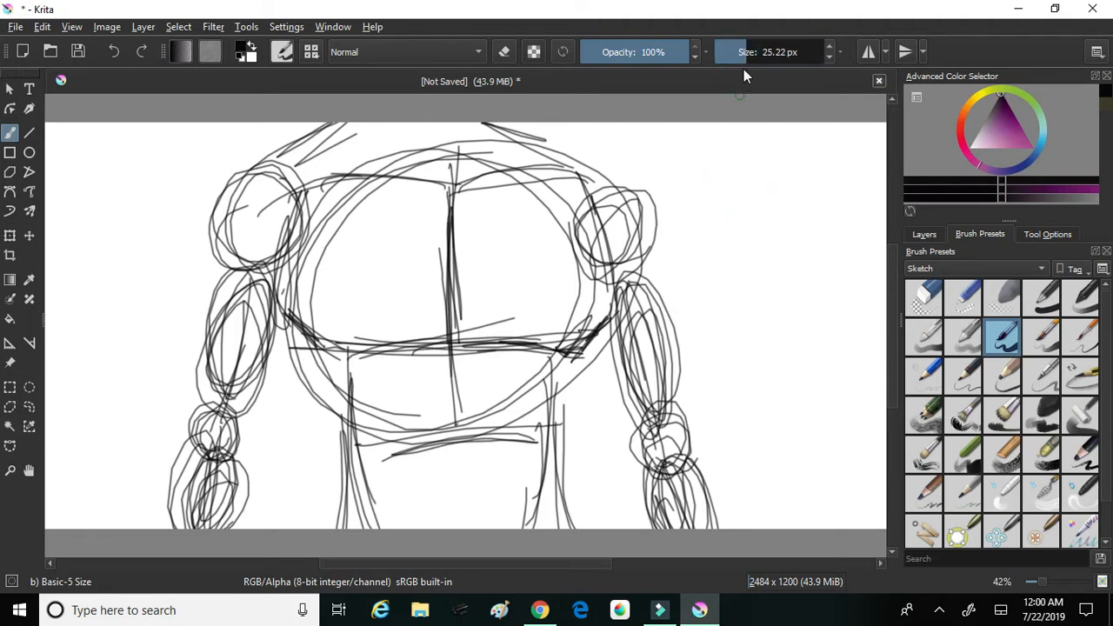
Step: Set the brush size to 11.48 px and ink the drawing's left shoulder and arm, plus the inner contour of its right arm
left_click_drag(743, 52, 729, 52)
left_click_drag(704, 161, 744, 370)
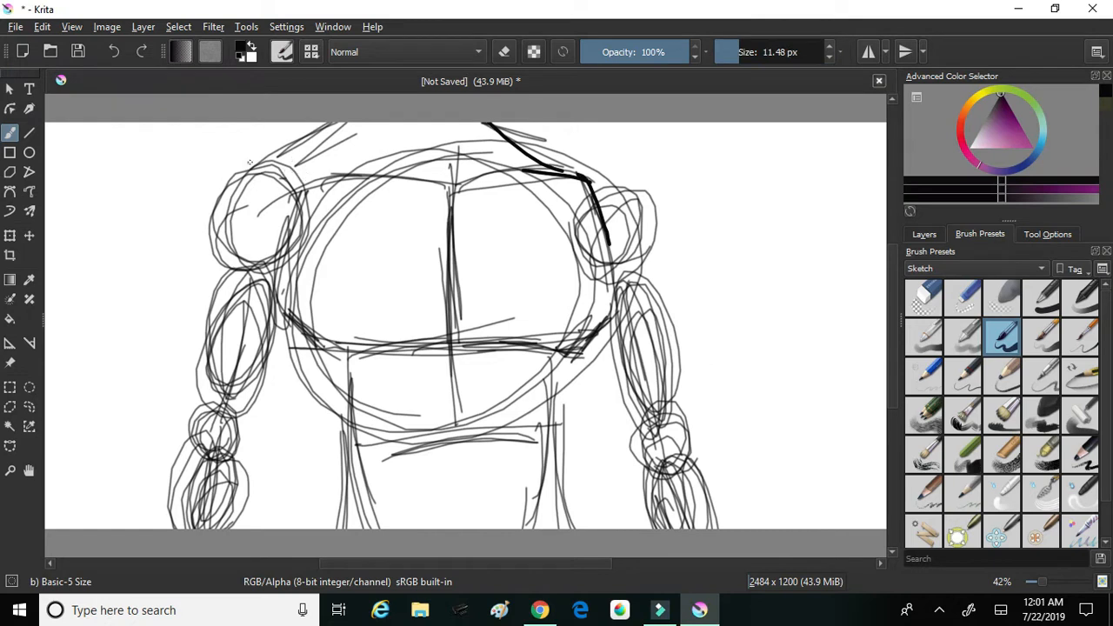
left_click_drag(249, 163, 320, 123)
left_click_drag(248, 167, 284, 148)
mouse_move(280, 151)
left_mouse_down()
mouse_move(340, 123)
mouse_move(235, 174)
mouse_move(208, 287)
mouse_move(260, 266)
mouse_move(192, 397)
left_mouse_up()
left_click_drag(205, 311, 168, 527)
left_click_drag(181, 446, 168, 527)
left_click_drag(174, 468, 178, 528)
left_click_drag(214, 455, 238, 501)
left_click_drag(224, 456, 237, 528)
mouse_move(239, 480)
left_mouse_down()
mouse_move(225, 528)
mouse_move(219, 461)
mouse_move(251, 407)
mouse_move(279, 295)
mouse_move(232, 398)
left_mouse_up()
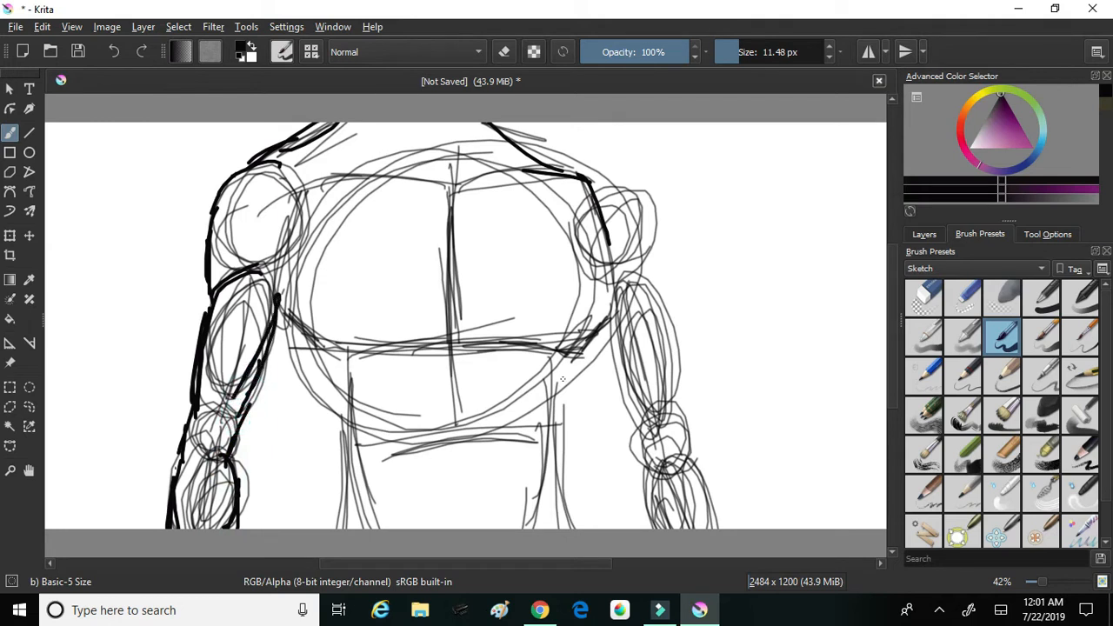
mouse_move(605, 315)
left_mouse_down()
mouse_move(600, 348)
mouse_move(647, 481)
left_mouse_up()
left_click_drag(630, 440, 639, 524)
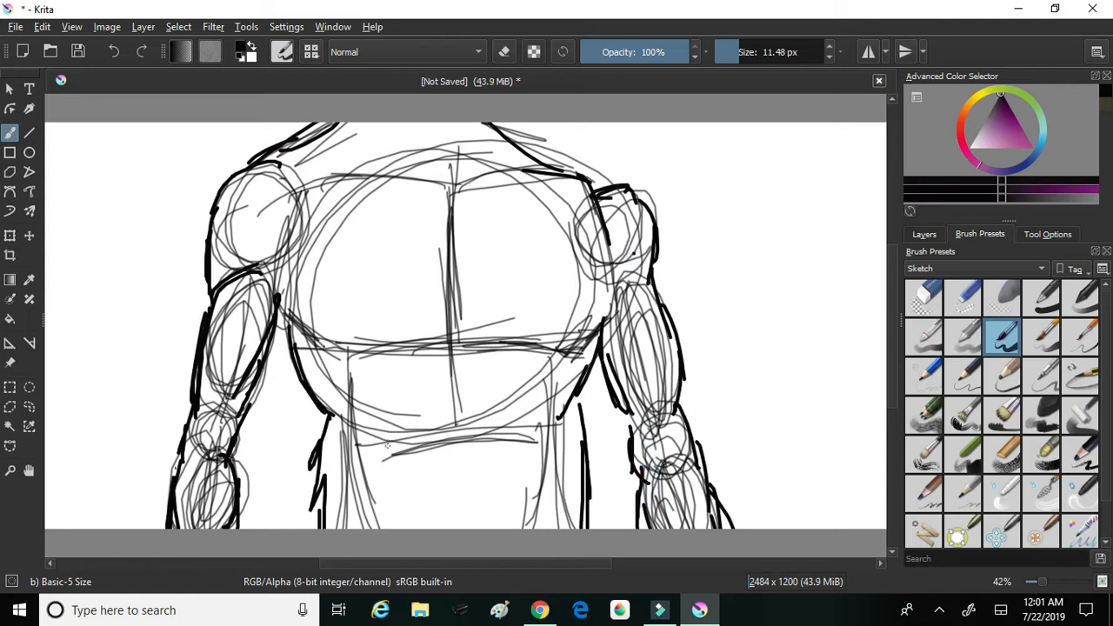
Step: Ink the curves below the ribs, the inner side lines of the abdomen and its vertical centre line
mouse_move(390, 446)
left_mouse_down()
mouse_move(350, 422)
mouse_move(353, 369)
mouse_move(391, 447)
mouse_move(440, 441)
mouse_move(454, 397)
left_mouse_up()
mouse_move(477, 435)
left_mouse_down()
mouse_move(509, 442)
mouse_move(546, 365)
left_mouse_up()
left_click_drag(541, 424, 543, 364)
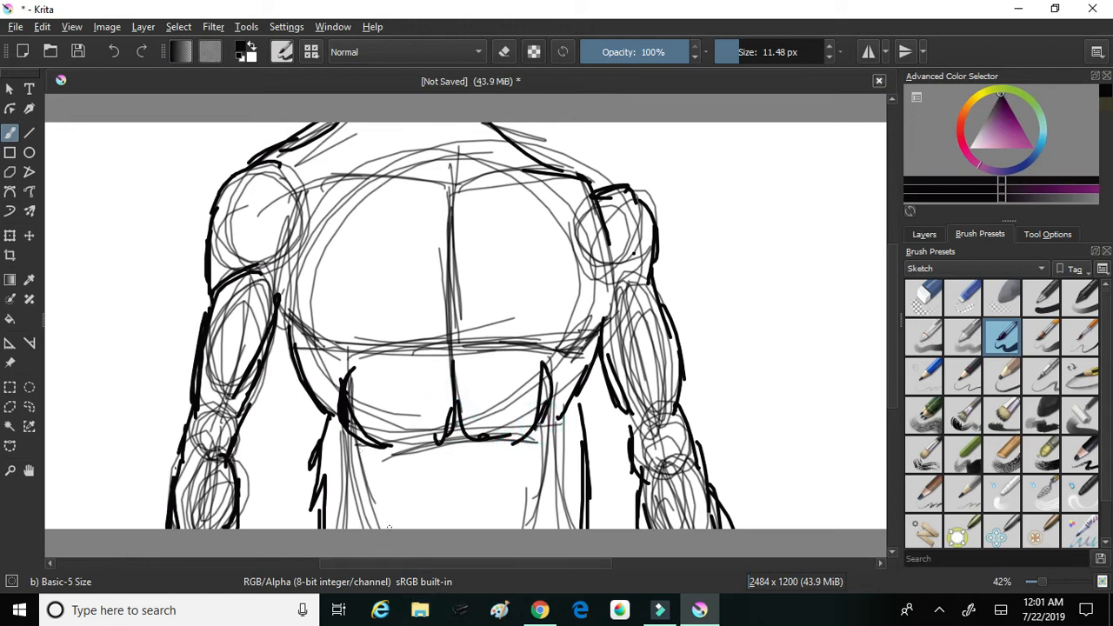
left_click_drag(360, 445, 369, 528)
left_click_drag(357, 468, 370, 528)
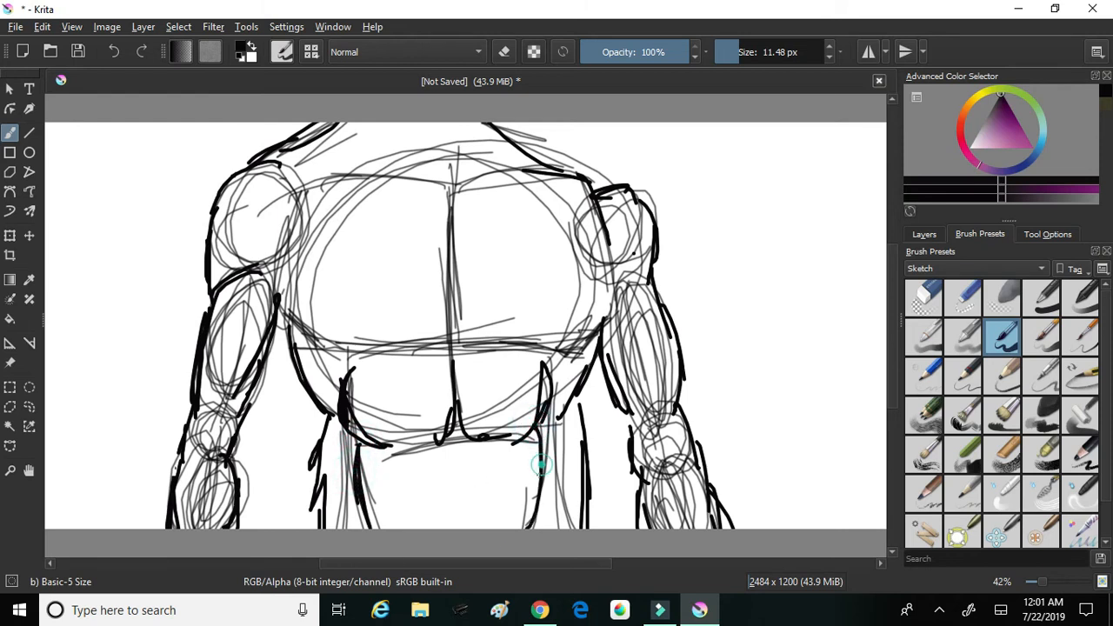
mouse_move(452, 529)
left_mouse_down()
mouse_move(450, 421)
mouse_move(447, 437)
left_mouse_up()
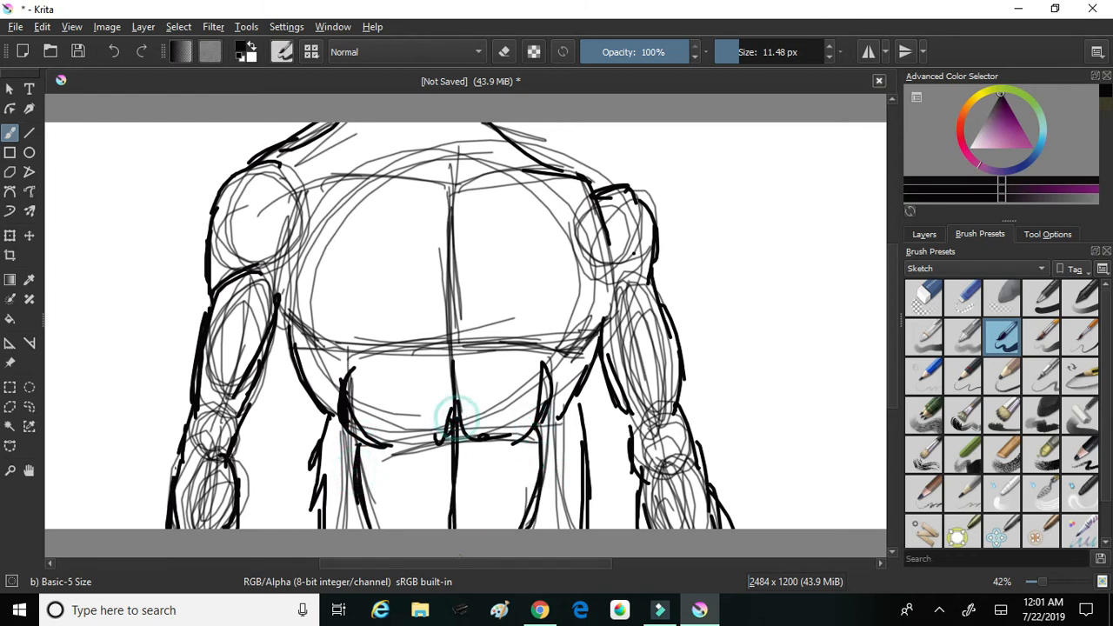